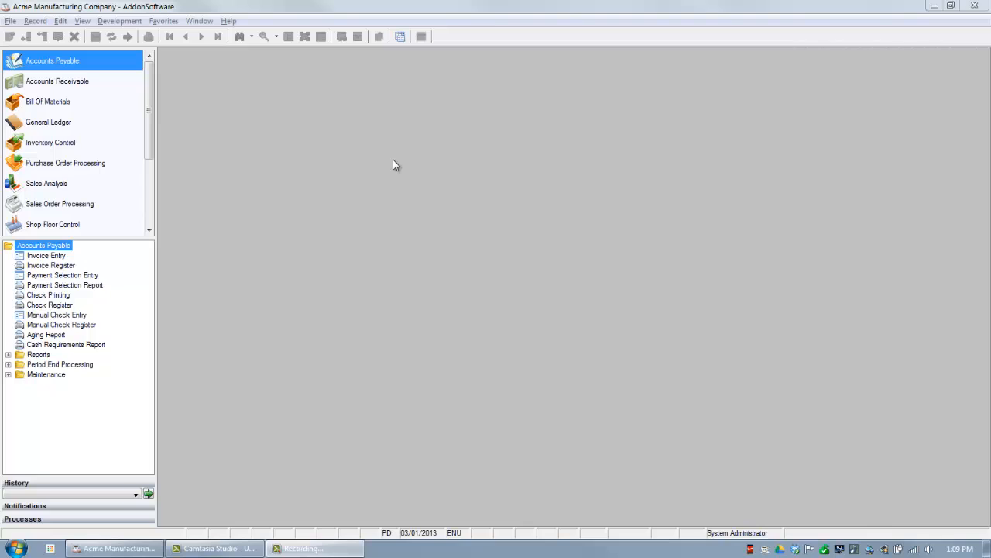
Bring up inventory item 155 in the Inventory Control module's Inventory Items maintenance form.
left_click(49, 145)
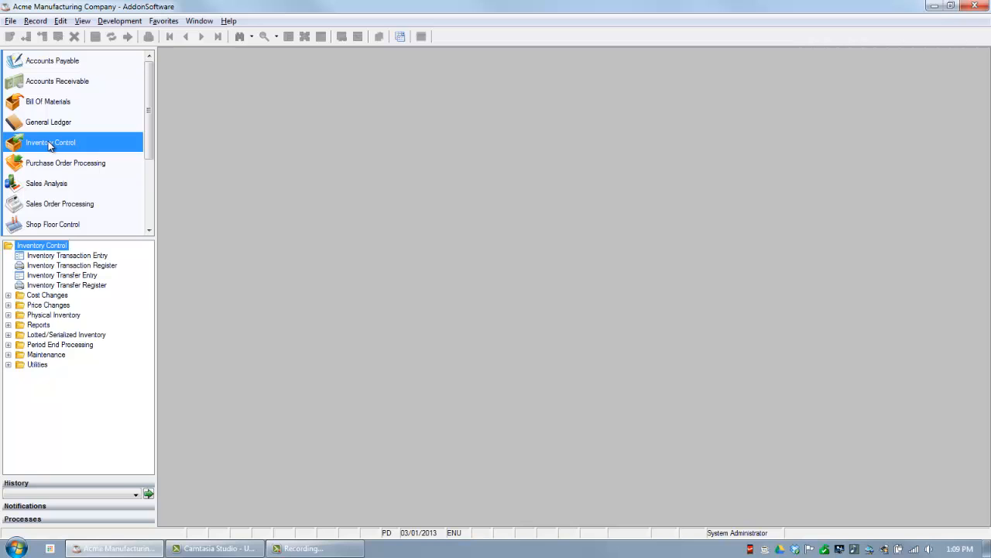
left_click(8, 355)
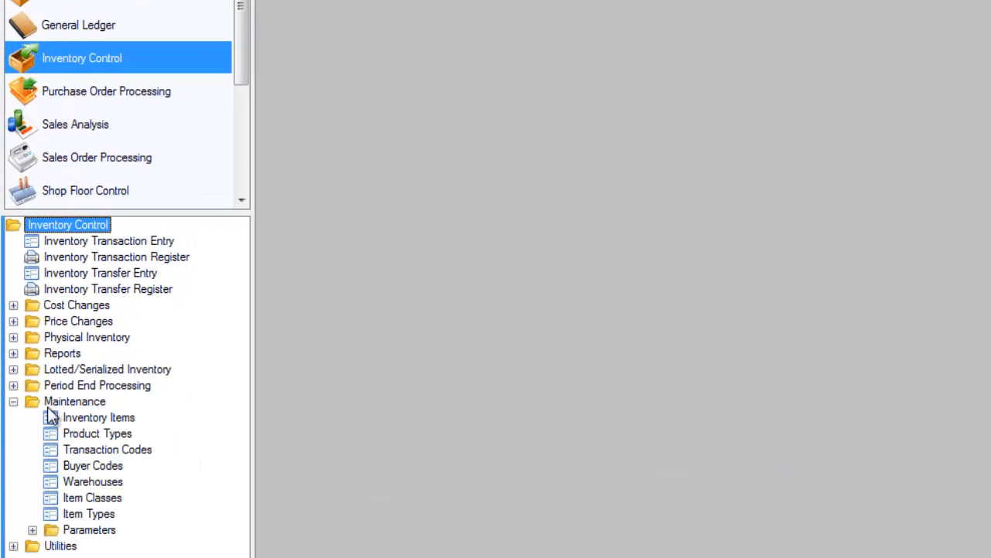
double_click(87, 418)
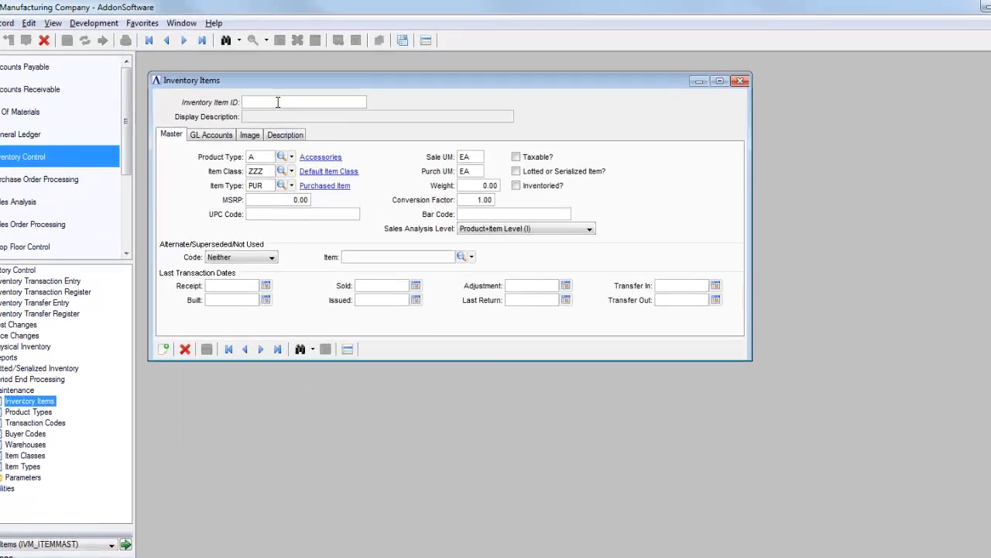
type("155")
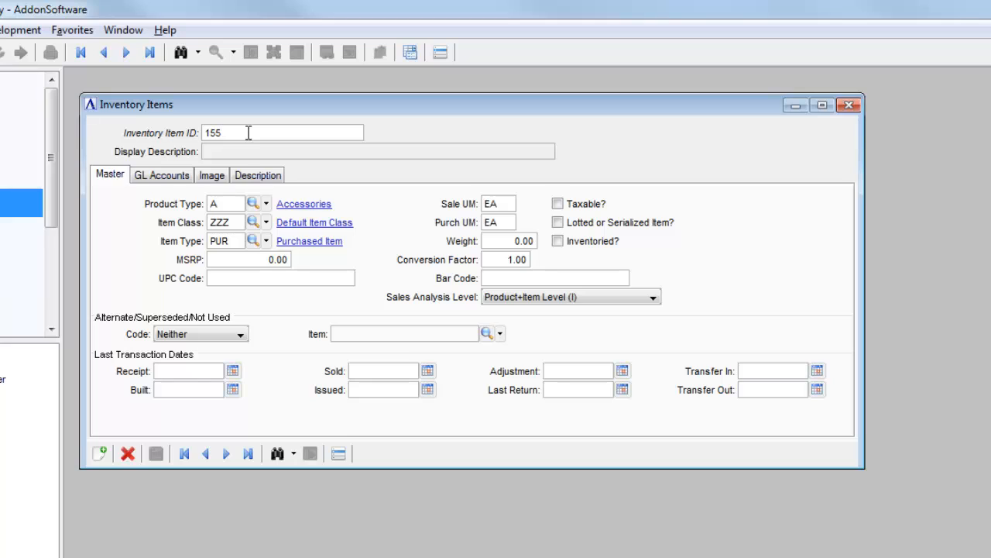
key("Tab")
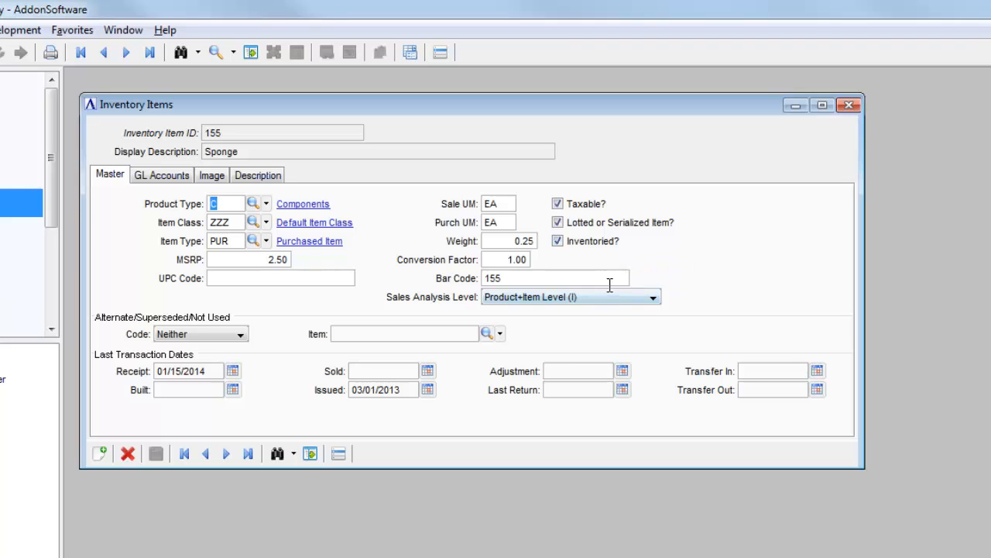
Review the Warehouse Master quantities of item 155 for warehouse 01, including on-hand, committed and available, and close the record.
left_click(353, 411)
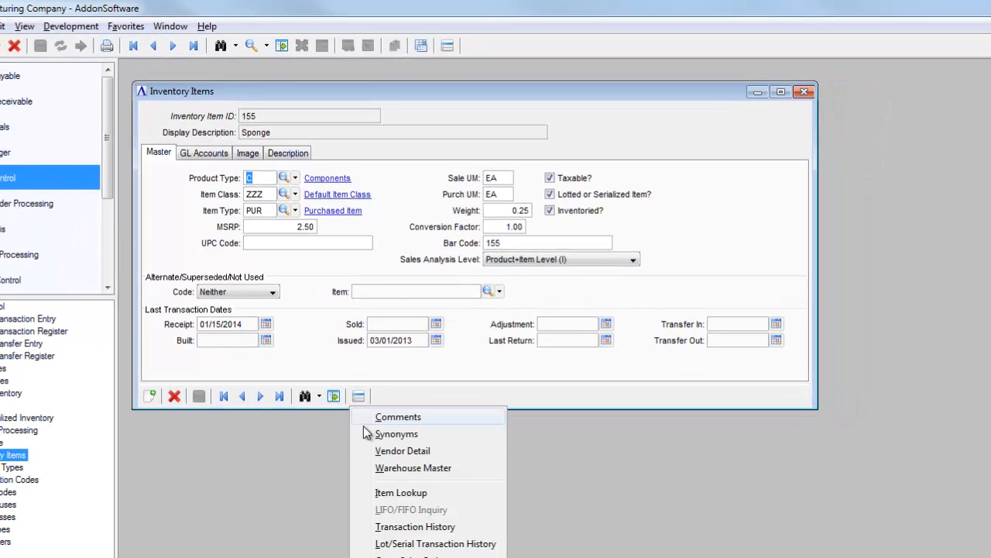
left_click(394, 484)
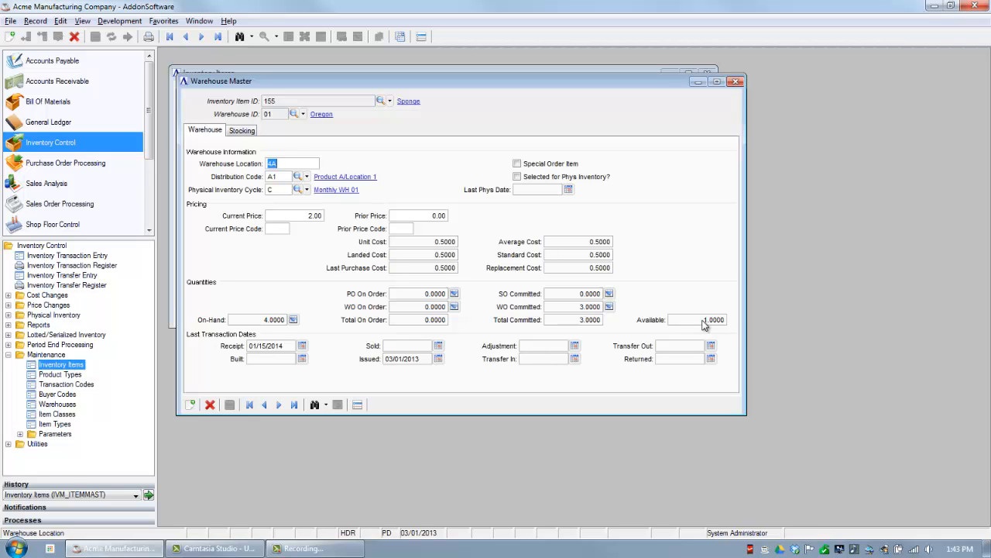
left_click(737, 81)
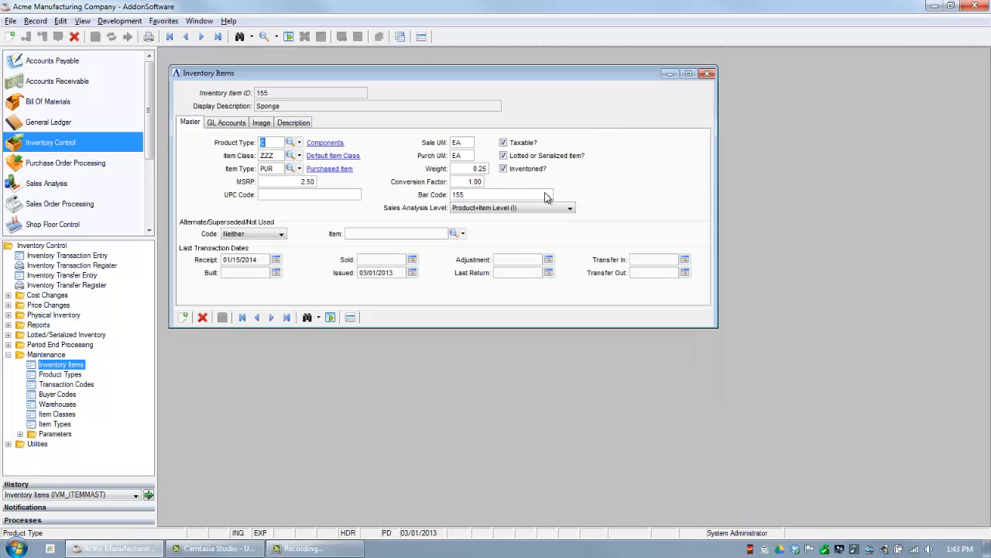
Run the BOM Where Used listing for item 155, view the report, and close it along with the item record.
left_click(351, 319)
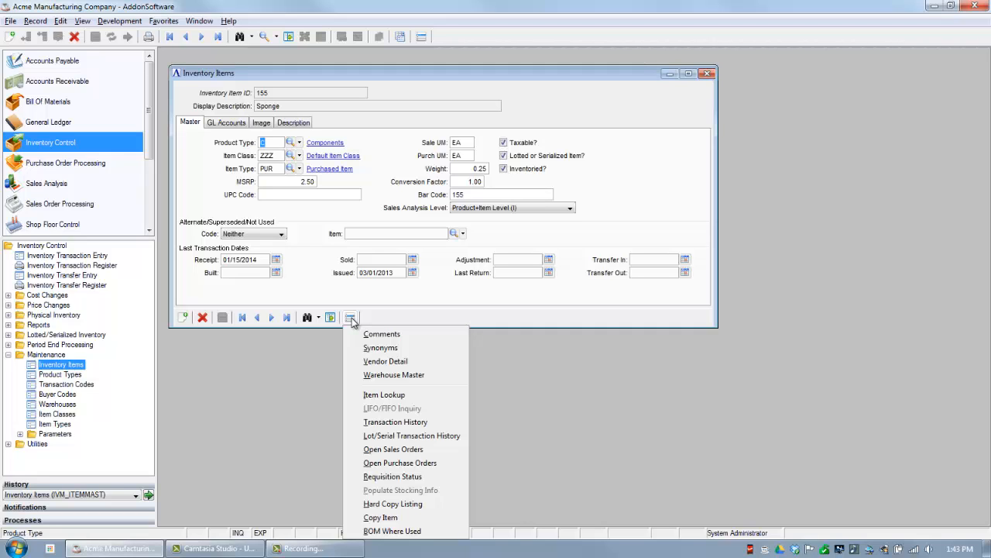
left_click(392, 531)
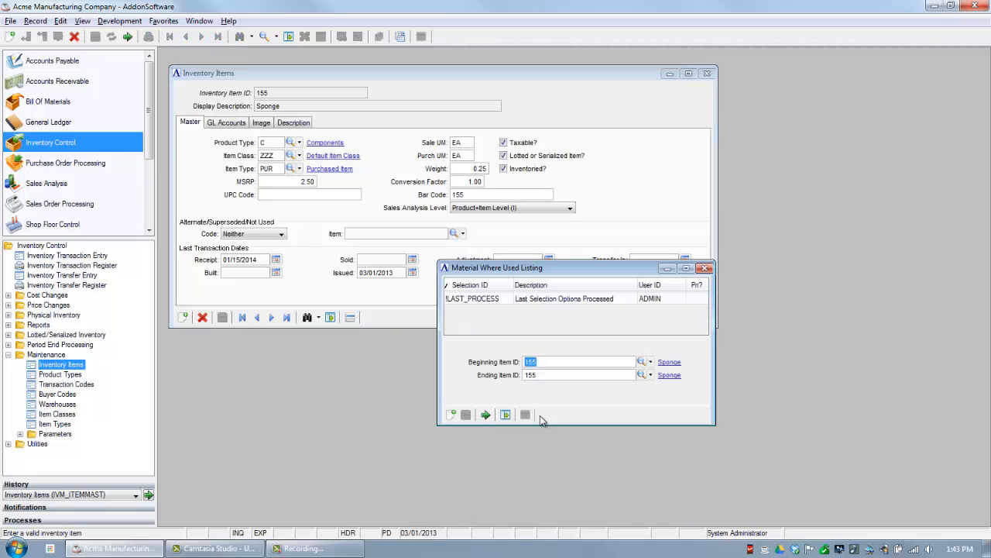
left_click(486, 415)
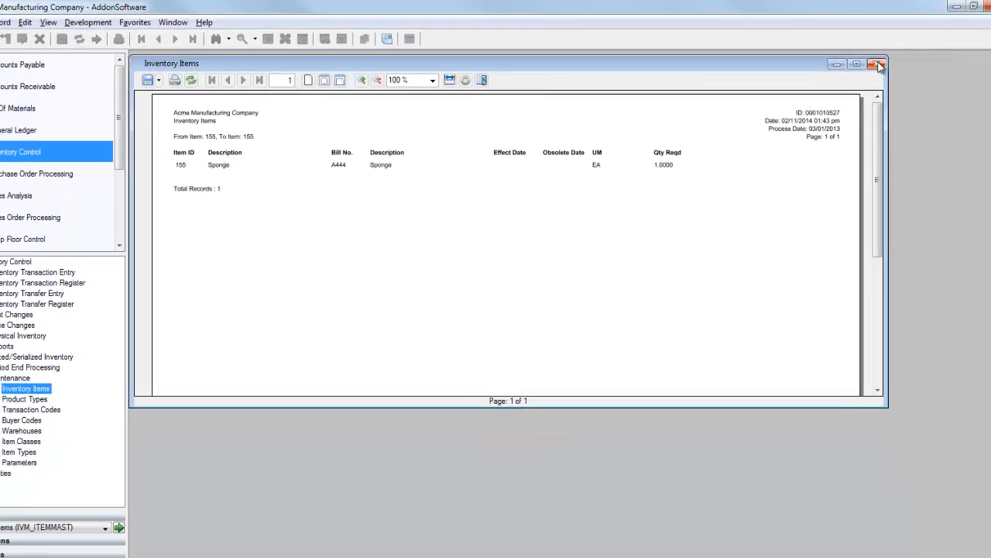
left_click(878, 65)
left_click(557, 346)
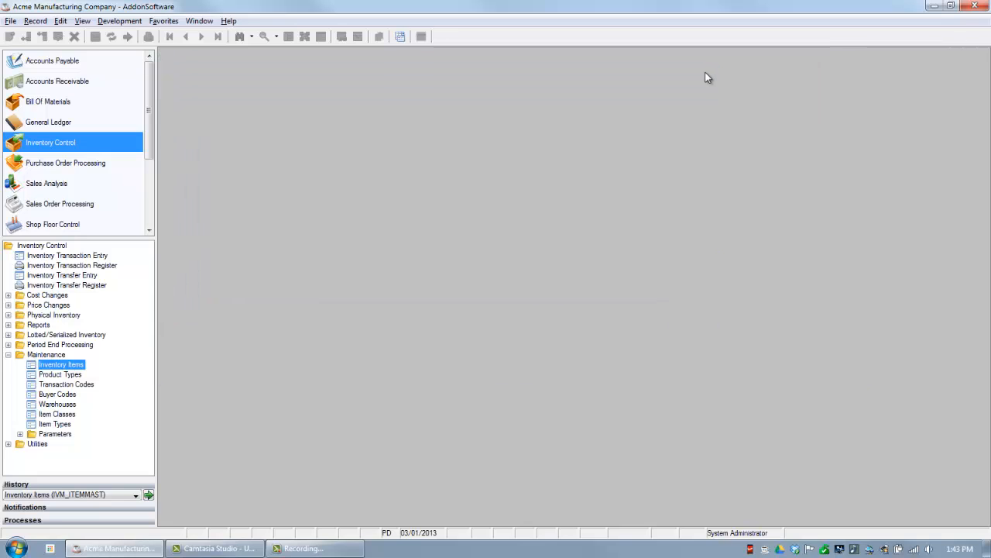
Bring up bill A444 in the Bill Of Materials Masters maintenance form.
left_click(49, 108)
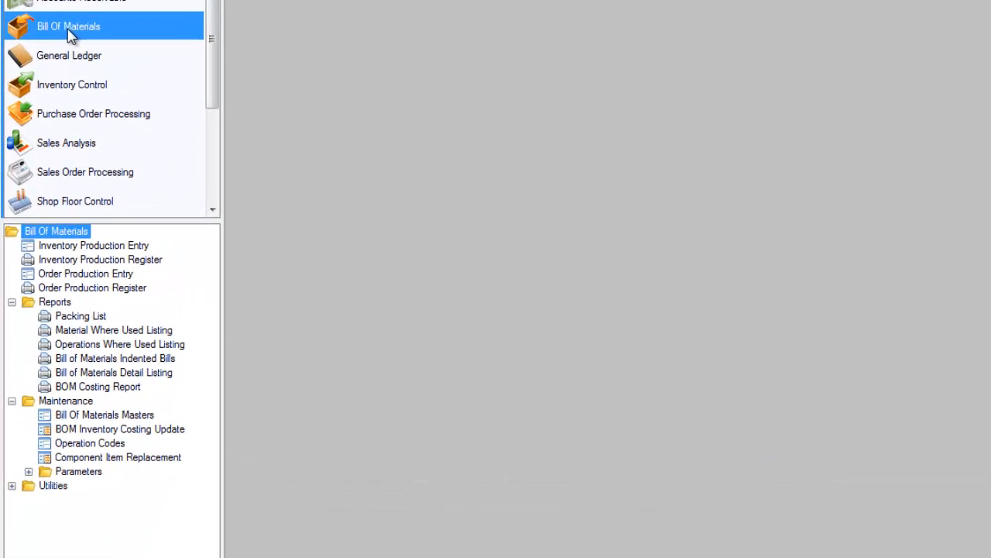
left_click(91, 416)
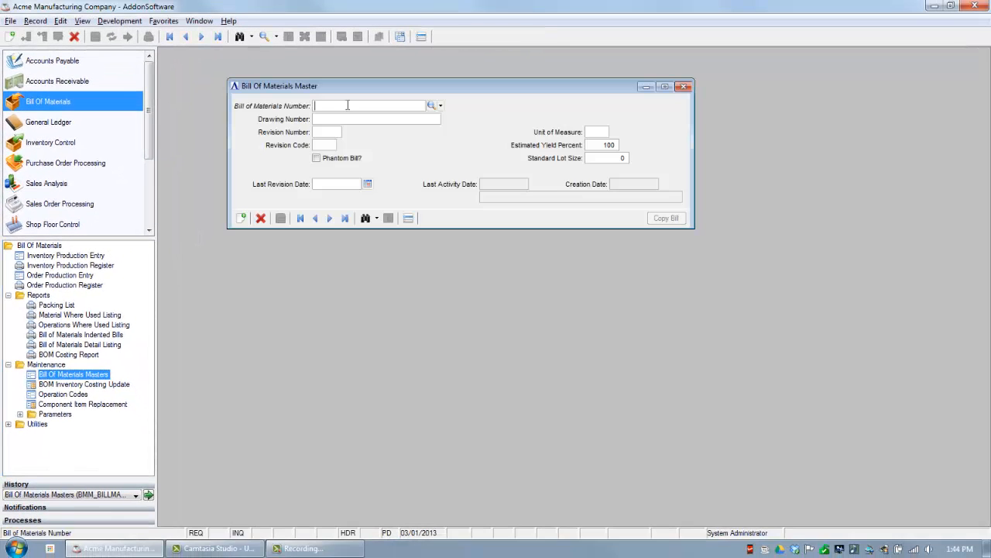
type("A444")
key("Tab")
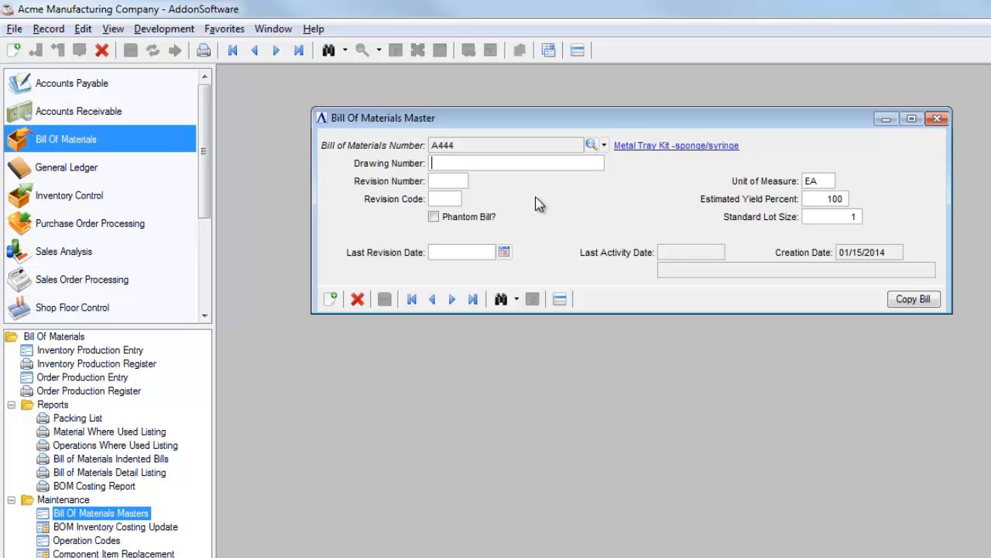
Examine the Operations Detail of bill A444, including its times, rates and costs, and close it.
left_click(561, 300)
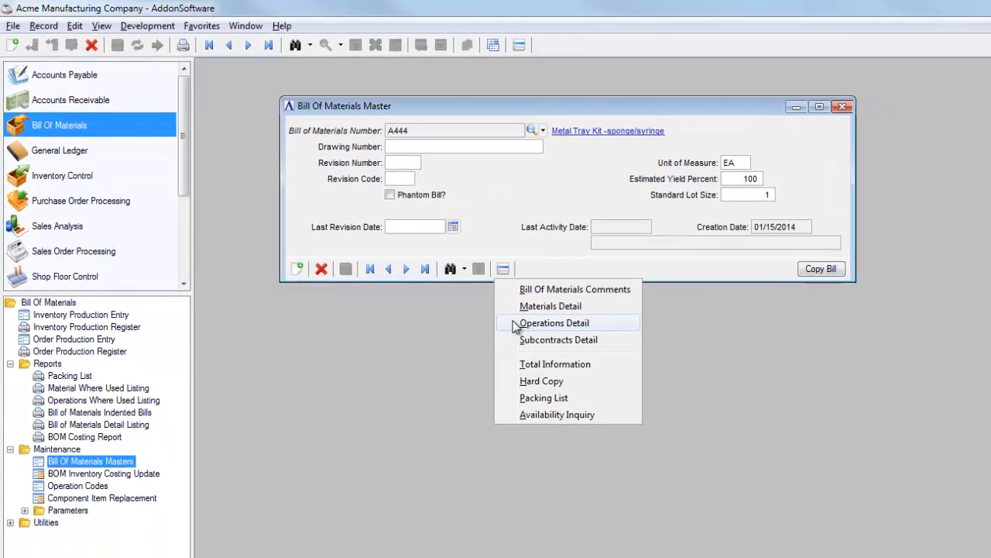
left_click(531, 310)
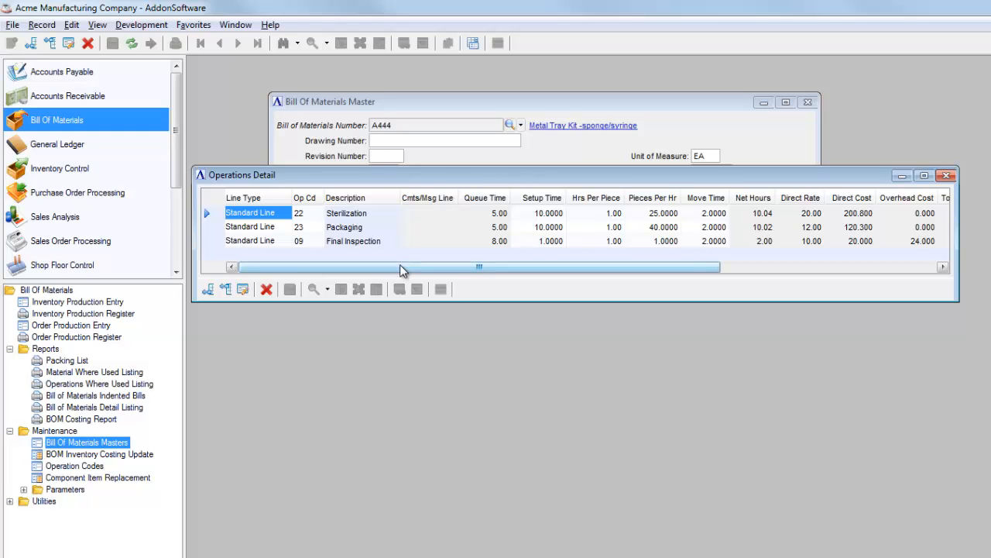
left_click_drag(401, 270, 564, 272)
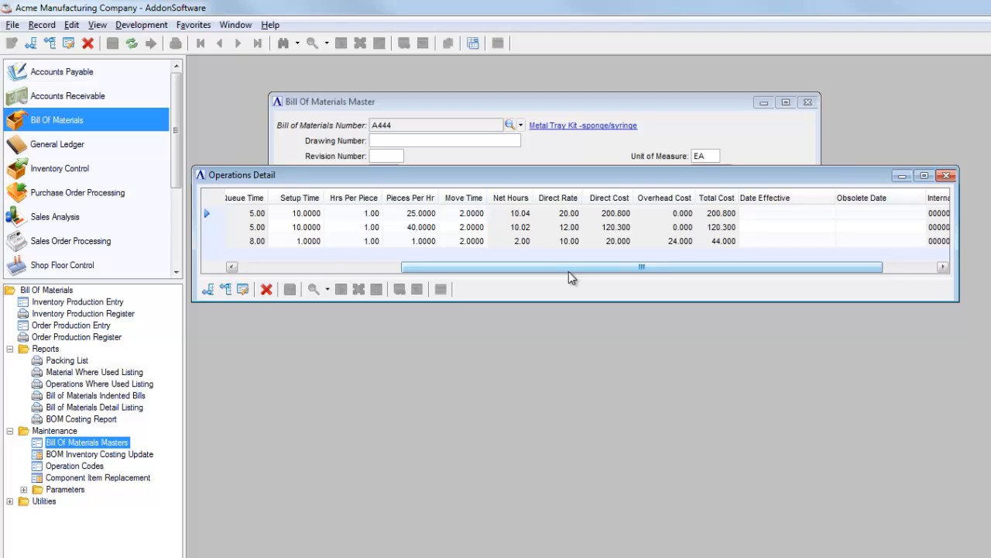
left_click(949, 176)
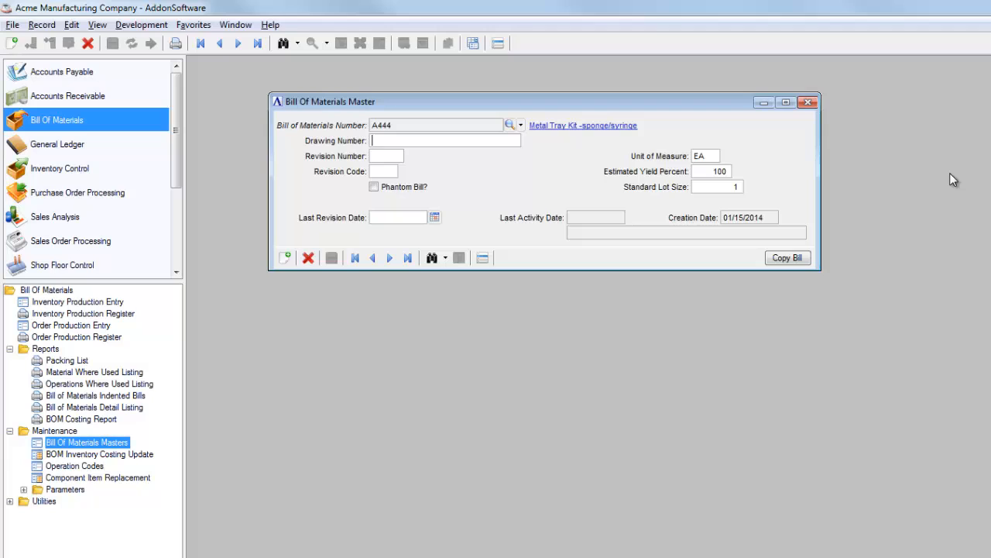
Examine the Materials Detail of bill A444, including op codes, required quantities and costs, and close the bill.
left_click(482, 258)
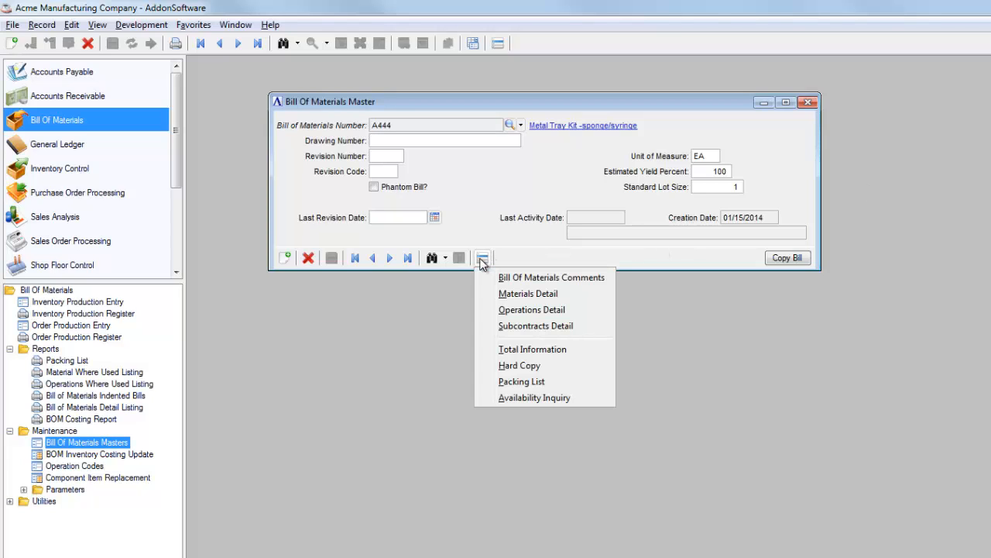
left_click(516, 296)
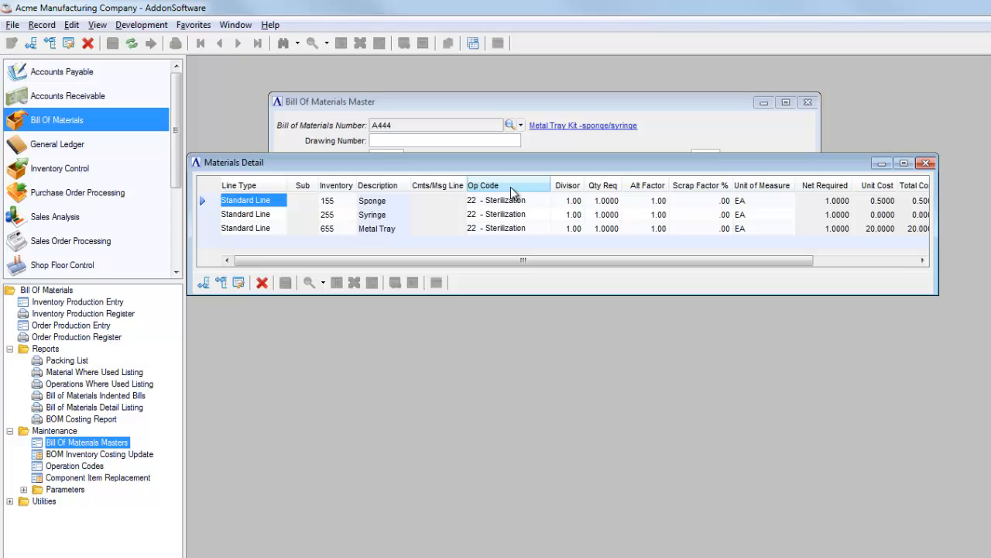
left_click_drag(523, 259, 656, 265)
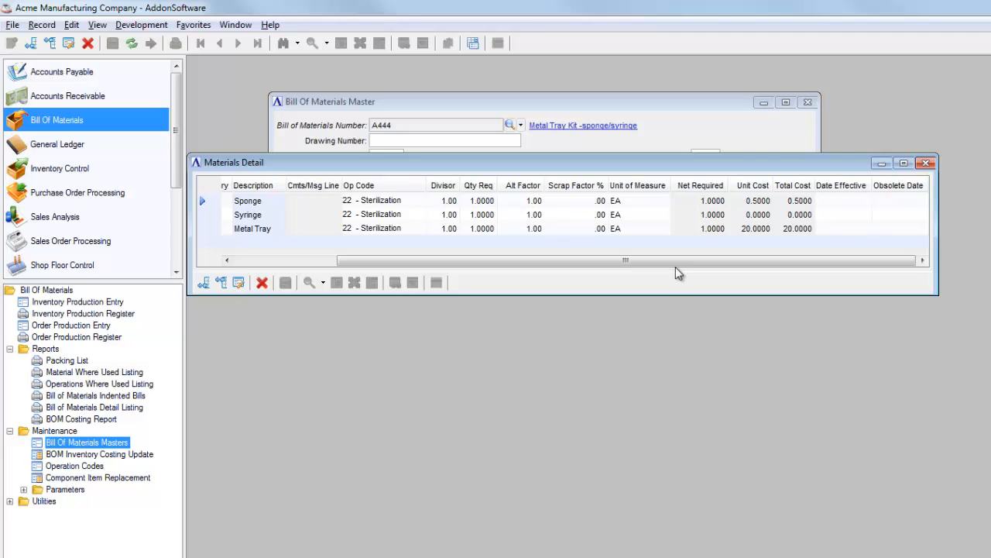
left_click(926, 163)
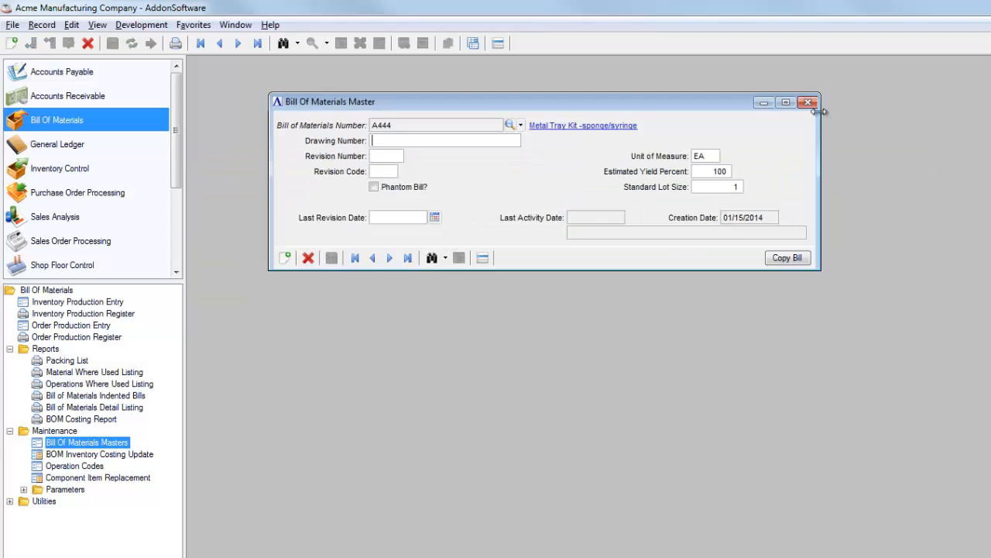
left_click(808, 102)
Start a new work order in Shop Floor Control's Work Order Entry and accept the next automatically assigned number.
left_click(83, 268)
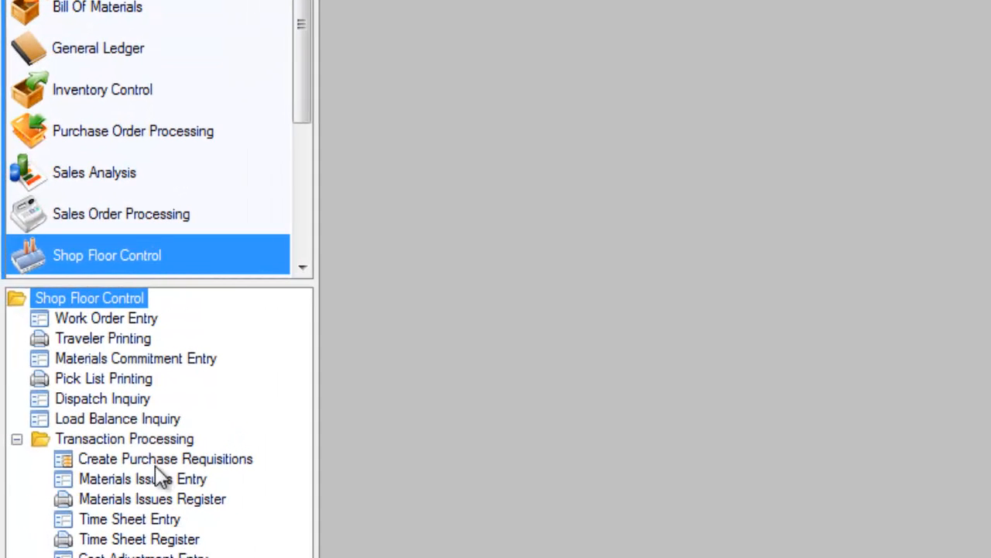
double_click(132, 318)
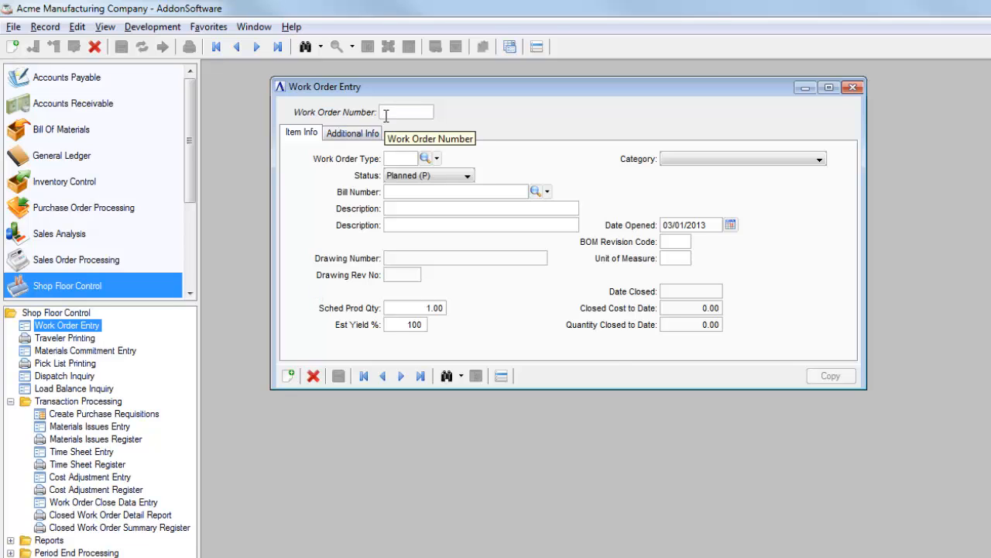
key("Tab")
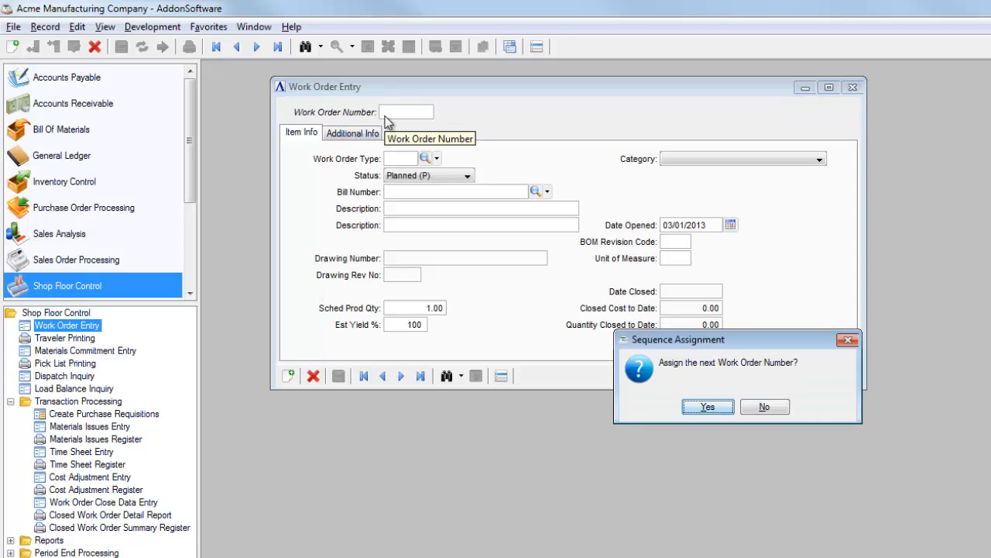
left_click(720, 408)
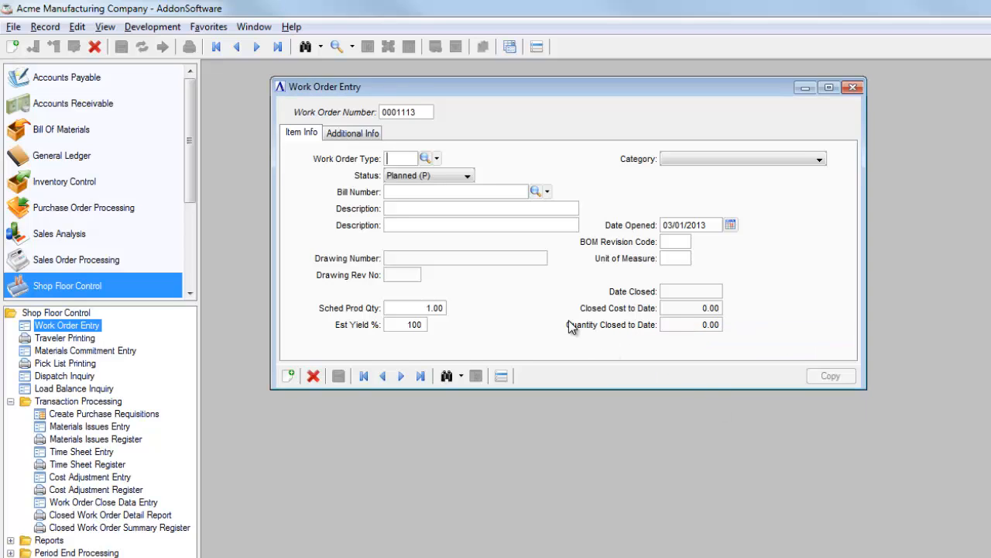
Set the work order type to 01 and the bill number to A444, keep the Planned status, and save the work order.
type("01")
key("Tab")
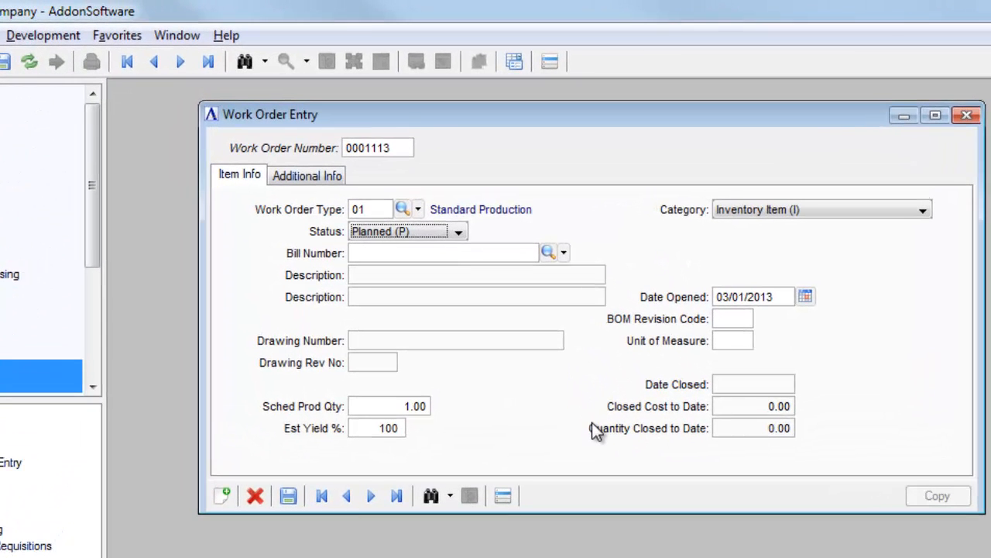
key("Tab")
type("A4")
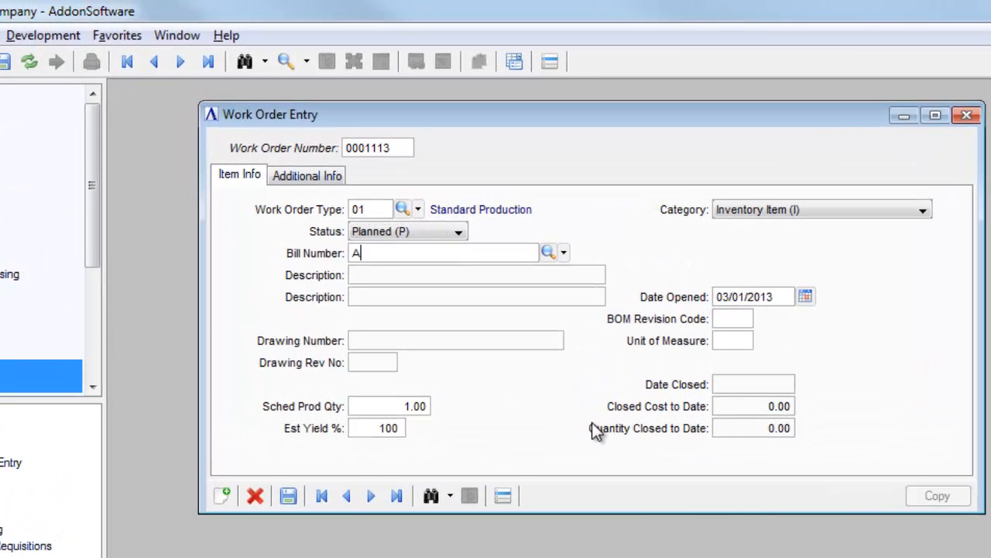
type("44")
key("Tab")
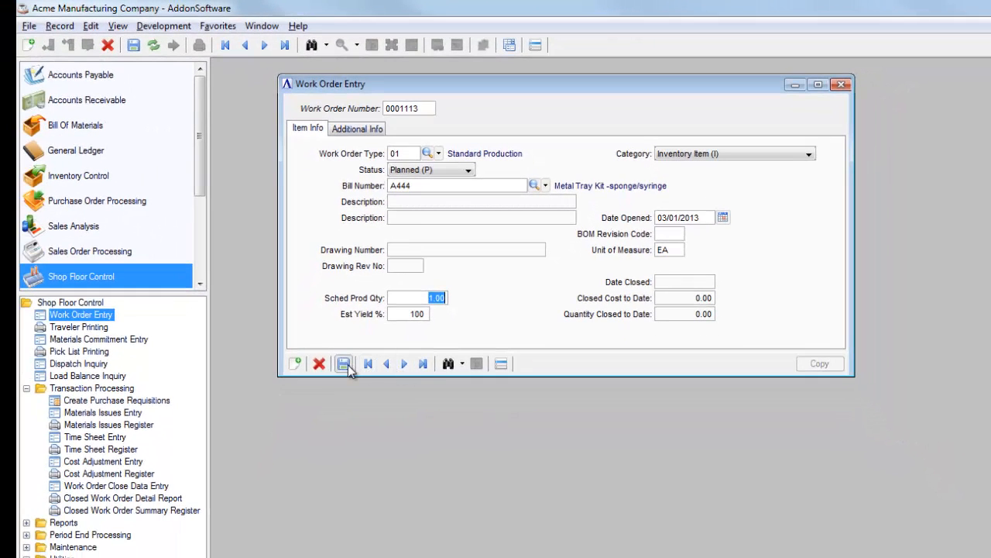
left_click(347, 365)
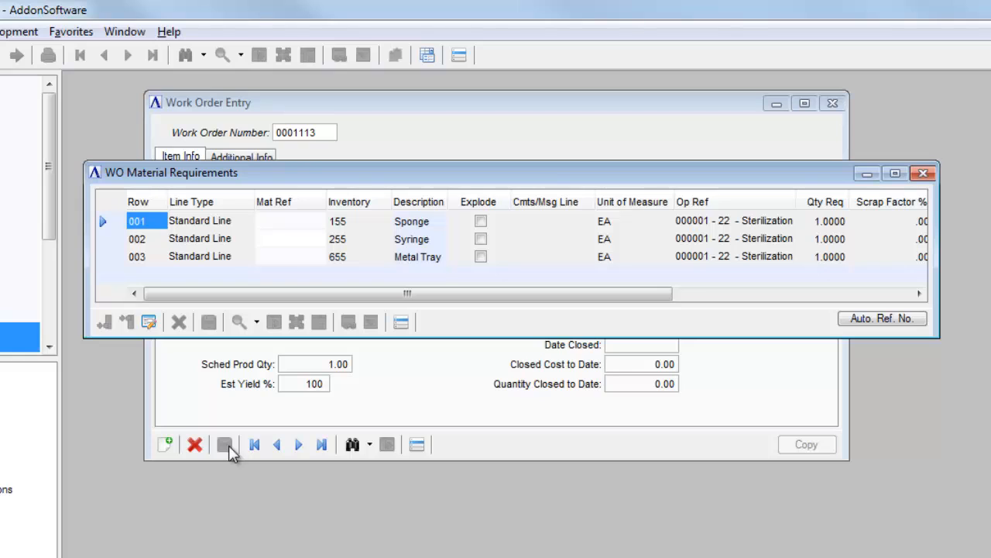
Review the work order's material requirements, including operation references, required quantities, dates and unit costs, and close the grid.
left_click_drag(419, 293, 437, 266)
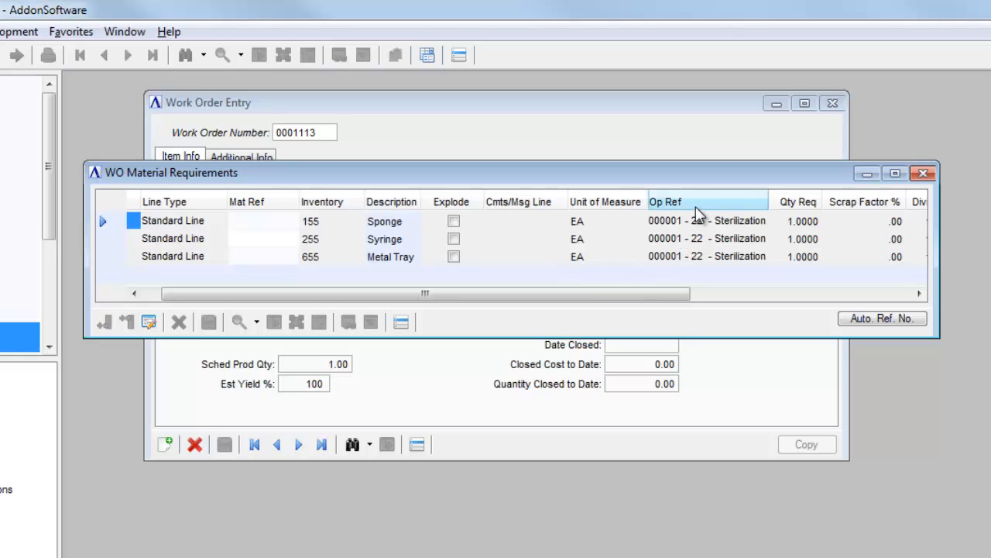
left_click_drag(635, 301, 801, 301)
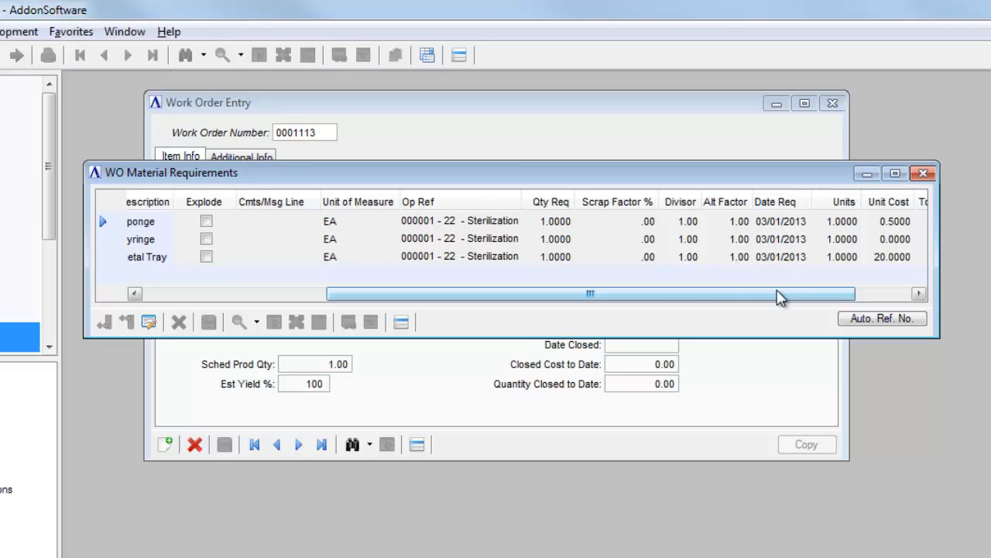
left_click_drag(779, 296, 624, 297)
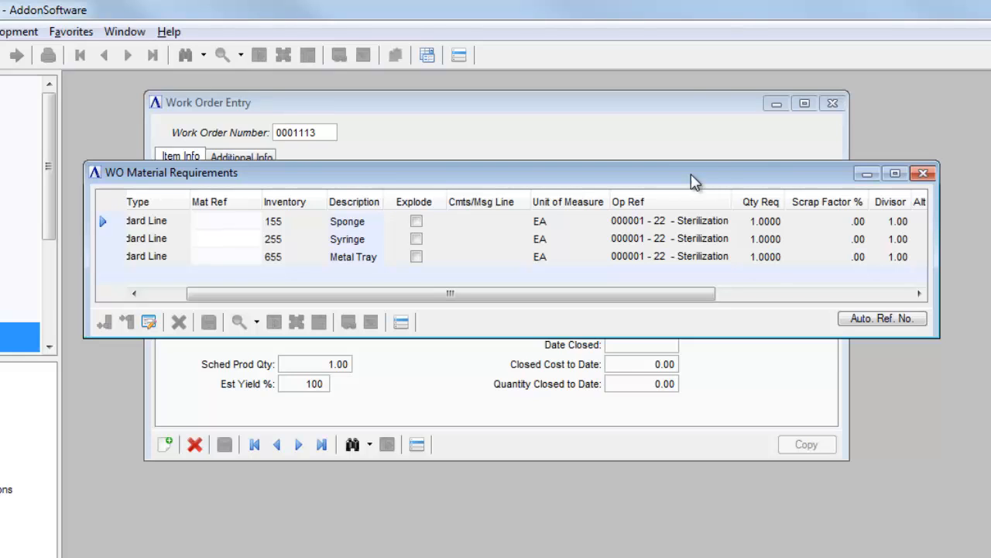
left_click(923, 173)
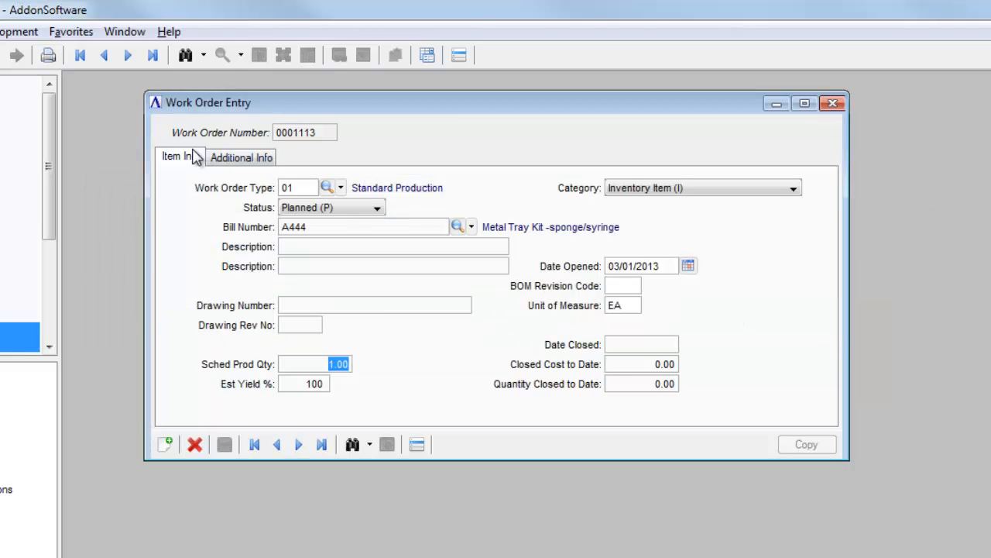
In the work order's additional info, set the customer to Trident Industries and link the second sales order listed for that customer.
left_click(231, 162)
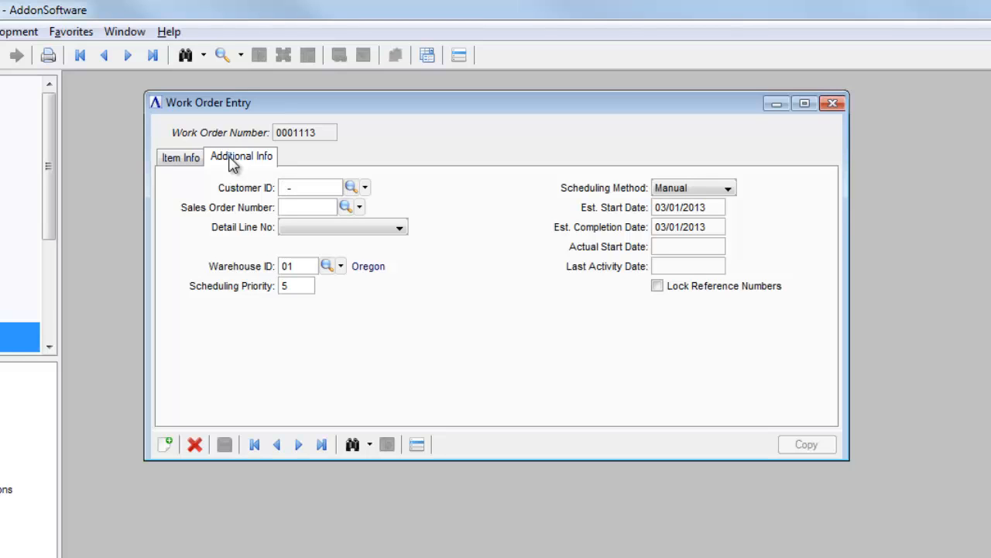
type("80-0")
key("Tab")
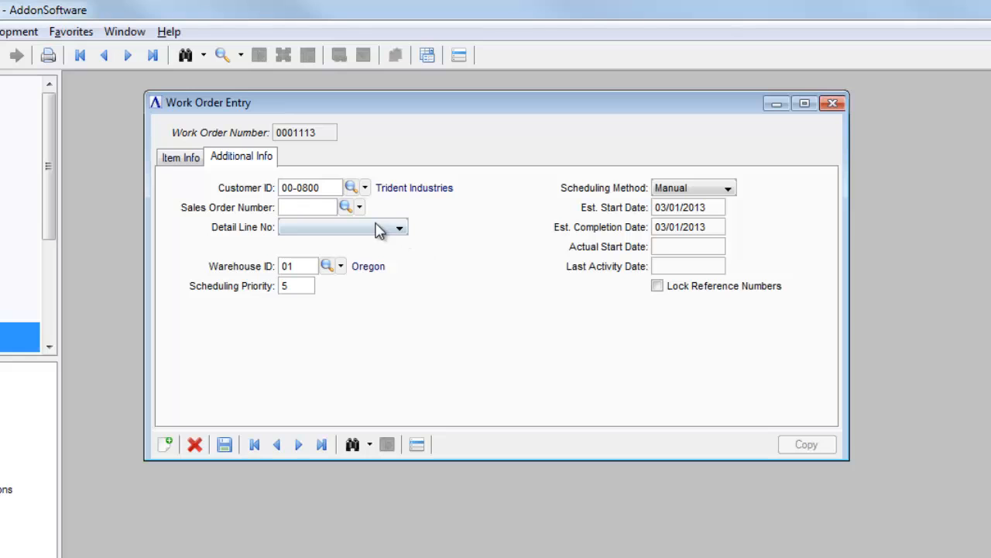
left_click(348, 208)
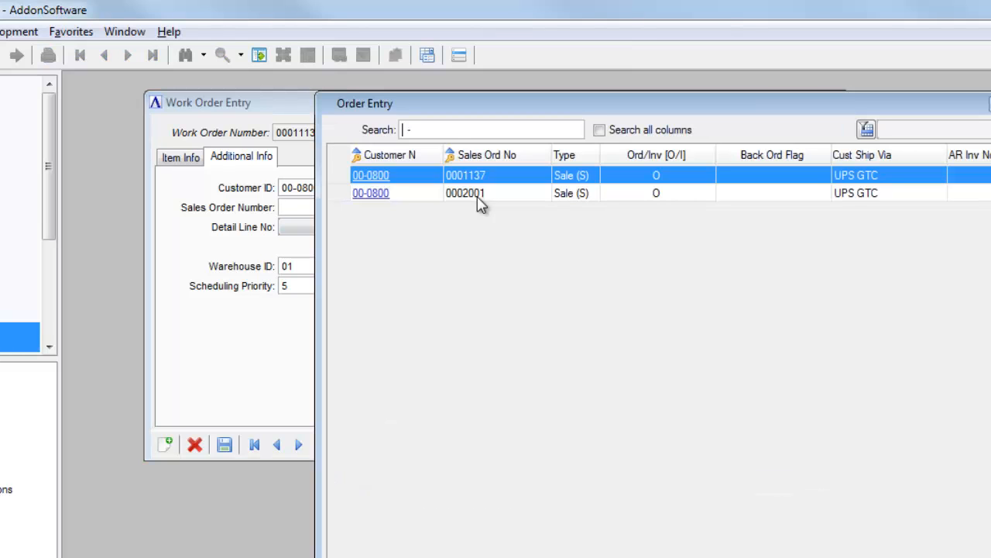
double_click(478, 194)
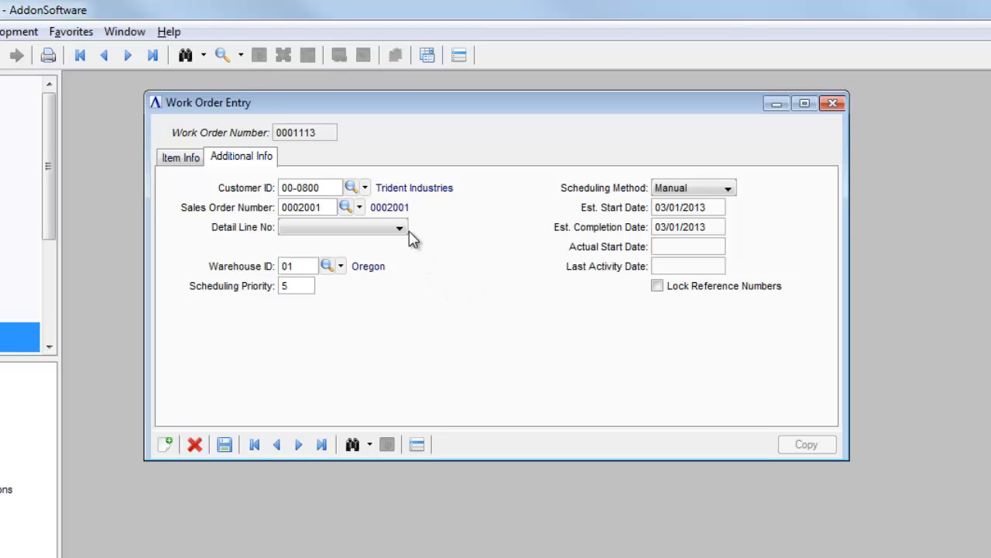
Set the sales order's detail line to A444 - Metal Tray Kit and save the work order.
left_click(289, 225)
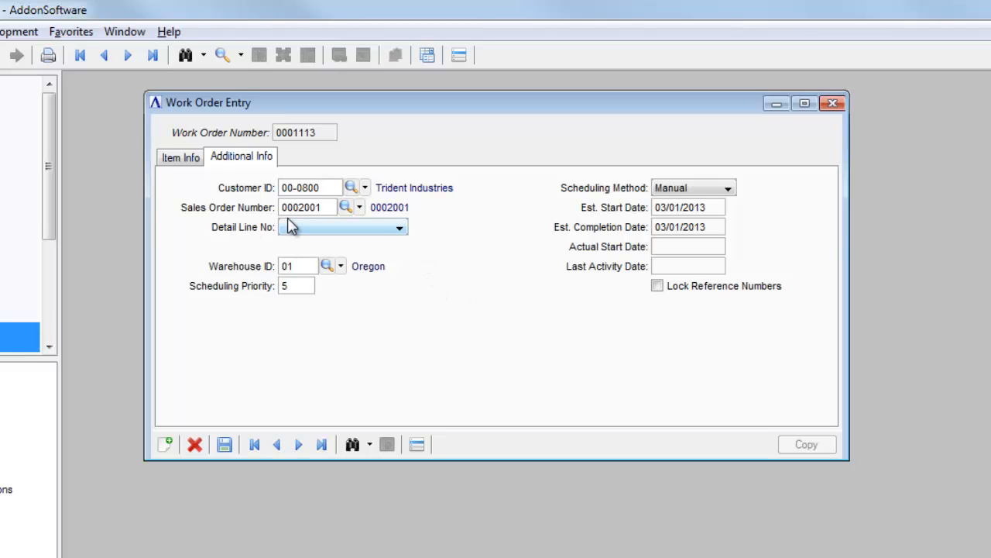
left_click(400, 232)
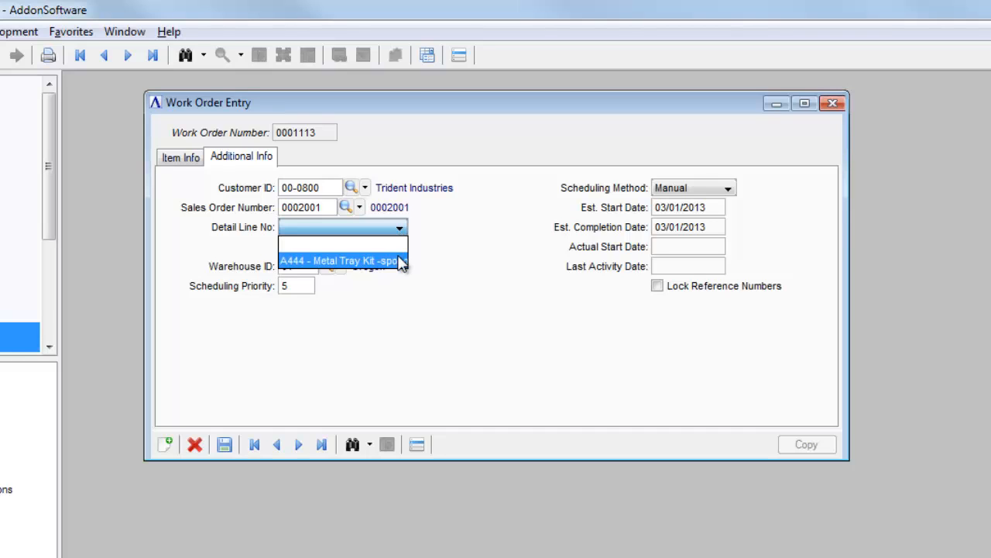
left_click(399, 261)
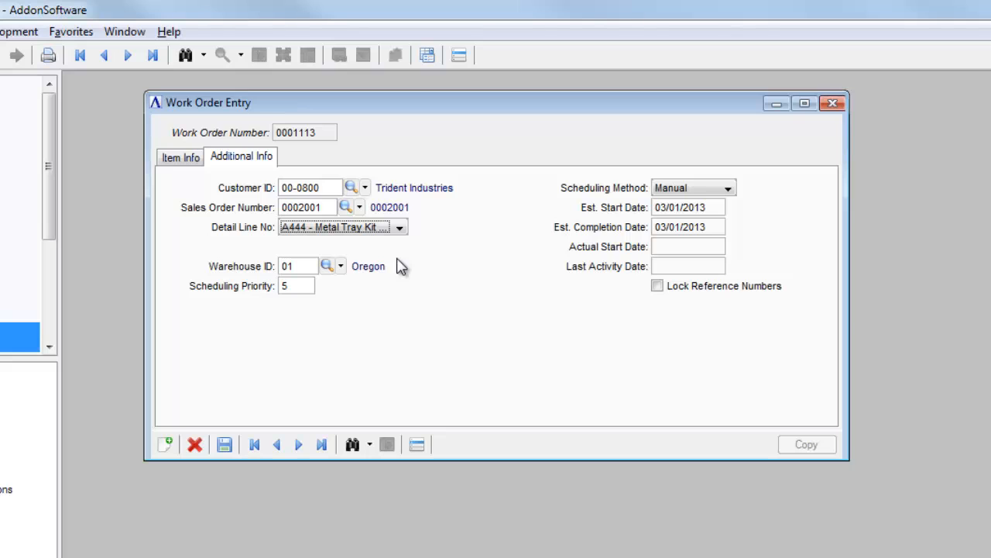
left_click(224, 445)
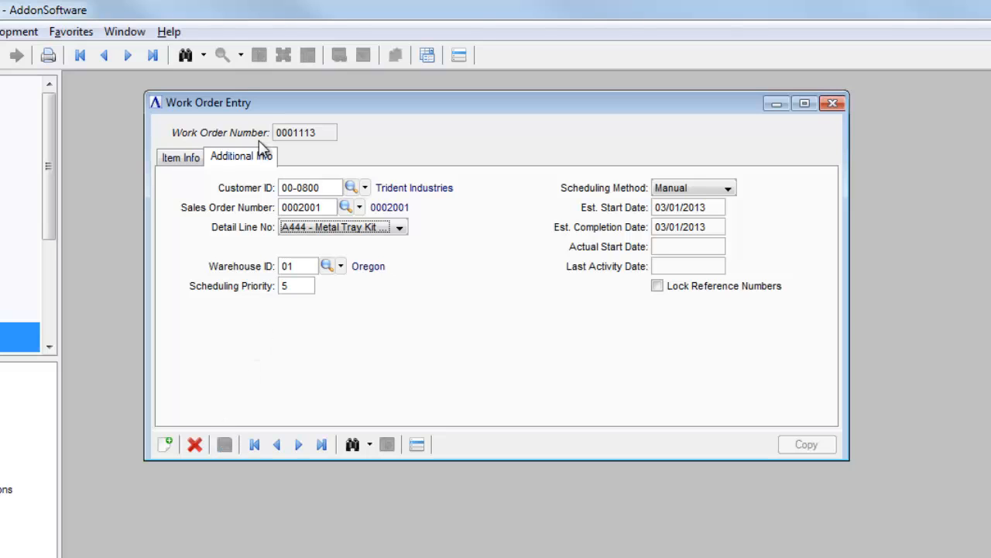
Release the work order, with both the work order traveler and the pick list set for printing.
left_click(180, 158)
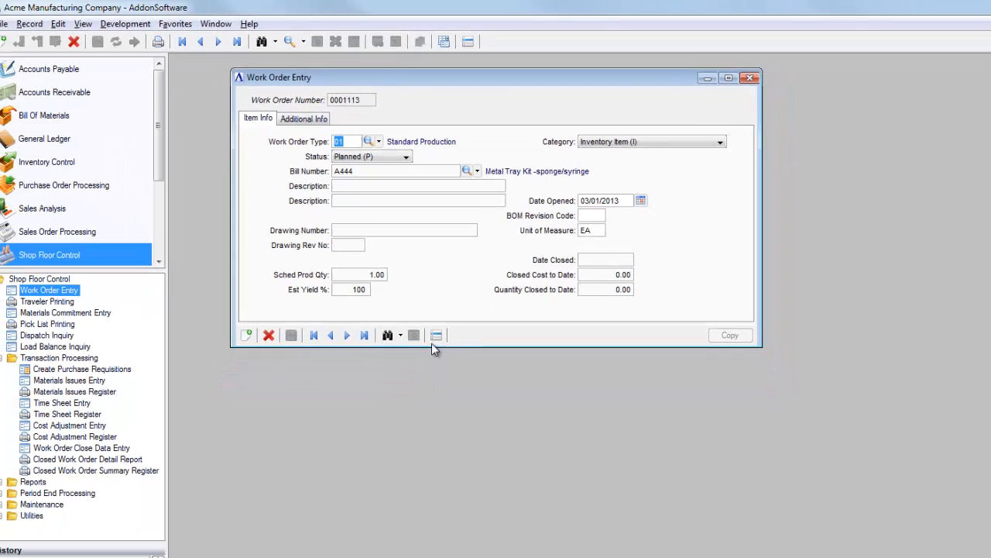
left_click(416, 444)
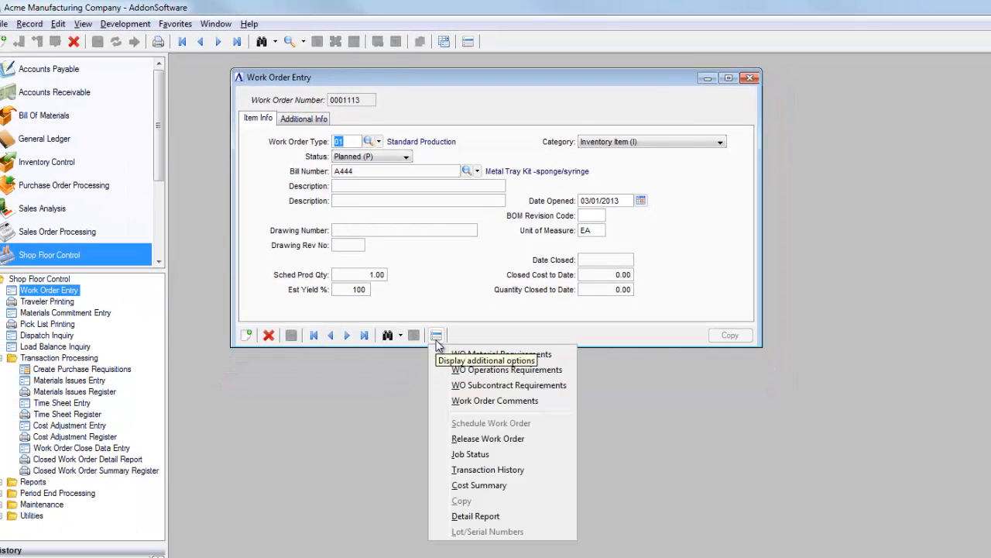
left_click(468, 439)
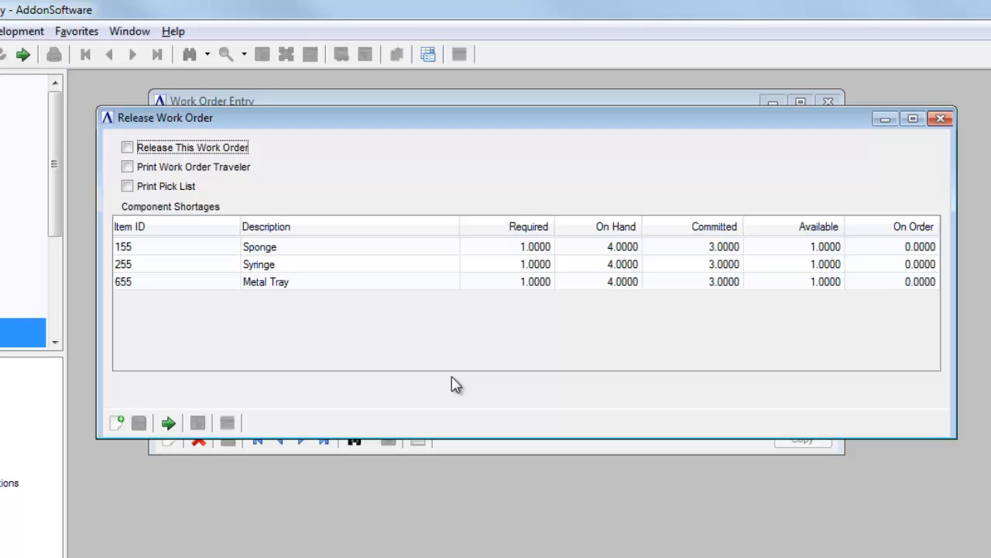
left_click(198, 152)
left_click(194, 169)
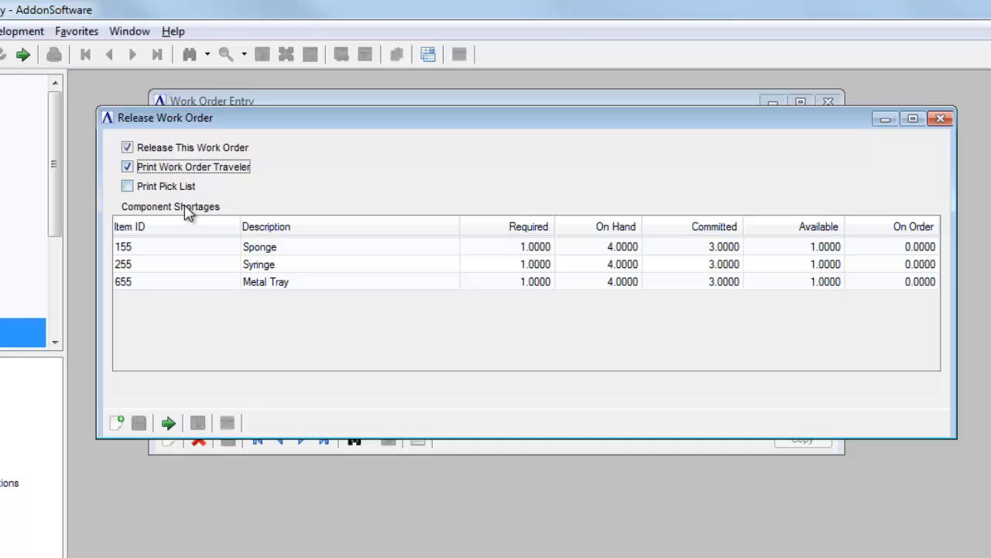
left_click(175, 190)
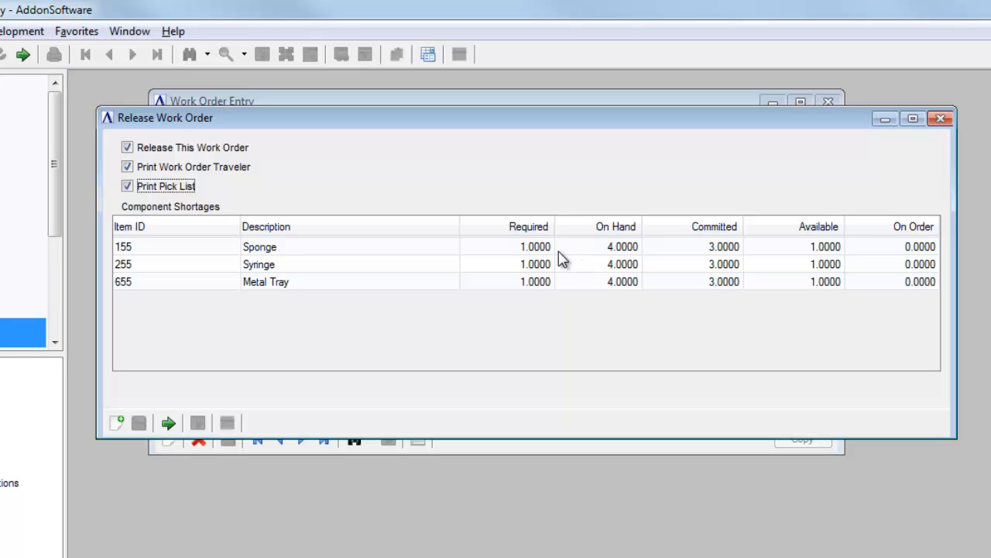
left_click(169, 423)
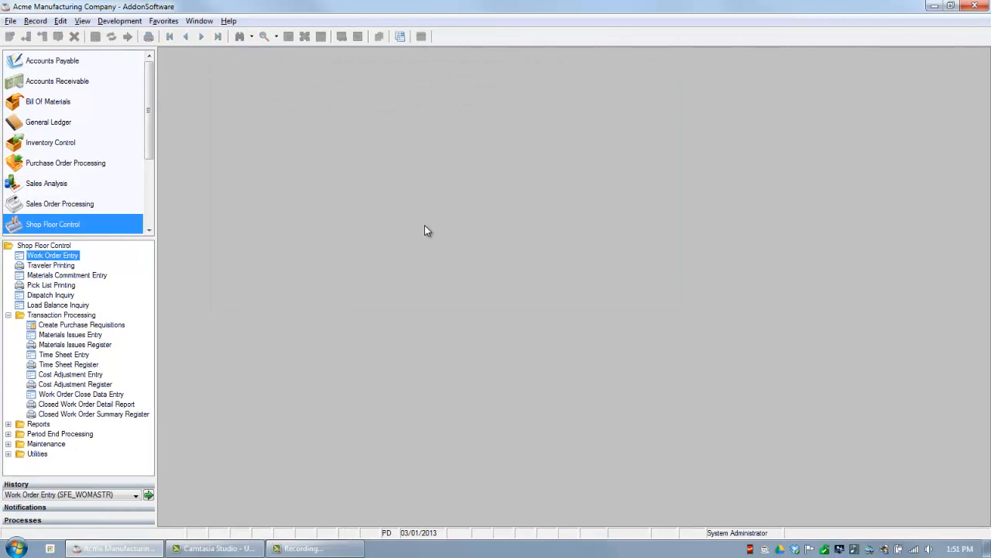
Run Traveler Printing without a restart, review the work order traveler at 150% zoom, and close it.
double_click(68, 266)
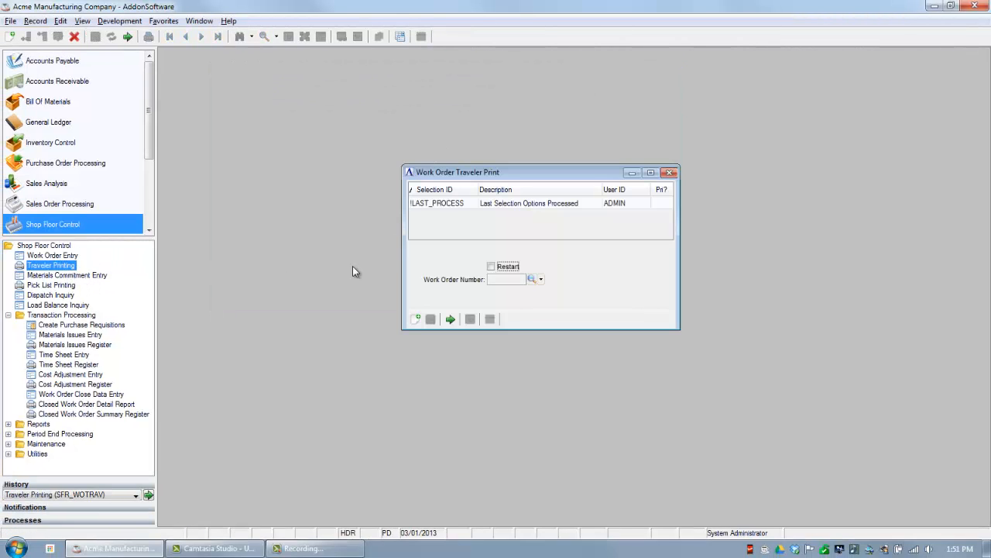
left_click(450, 319)
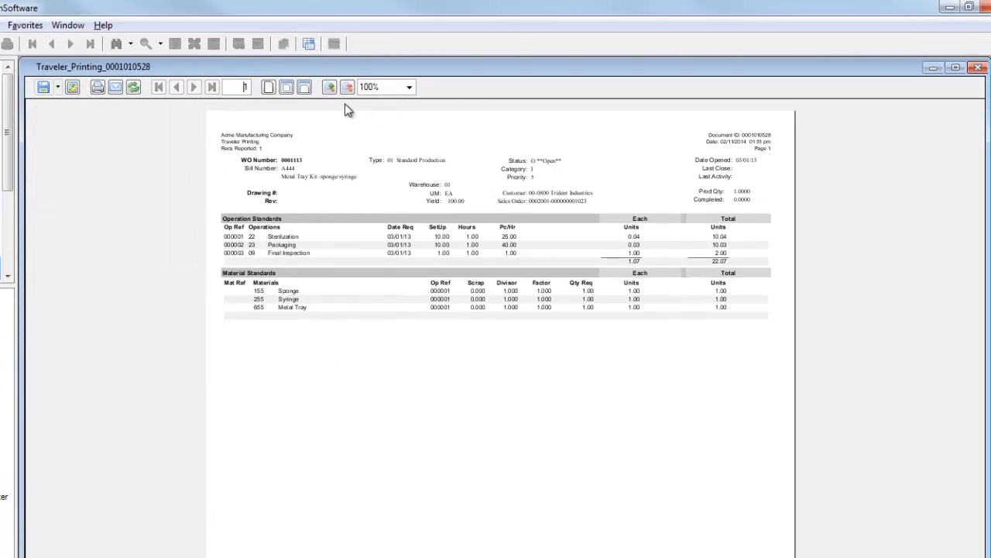
left_click(332, 89)
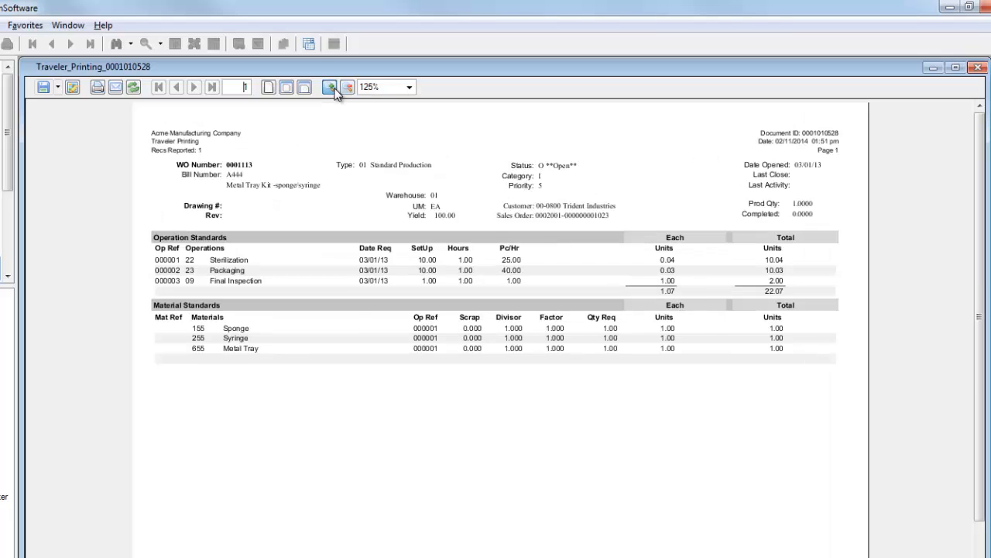
left_click(331, 87)
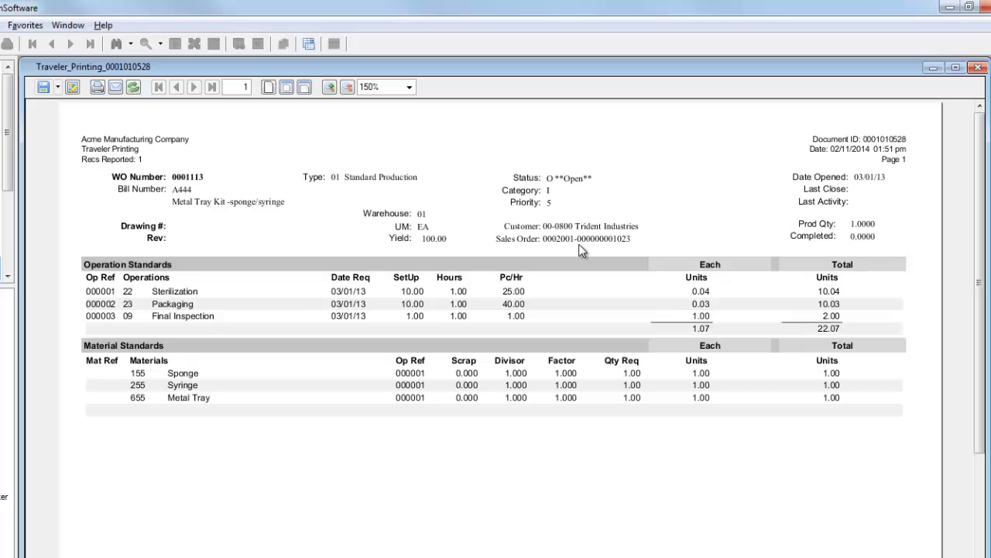
left_click(509, 395)
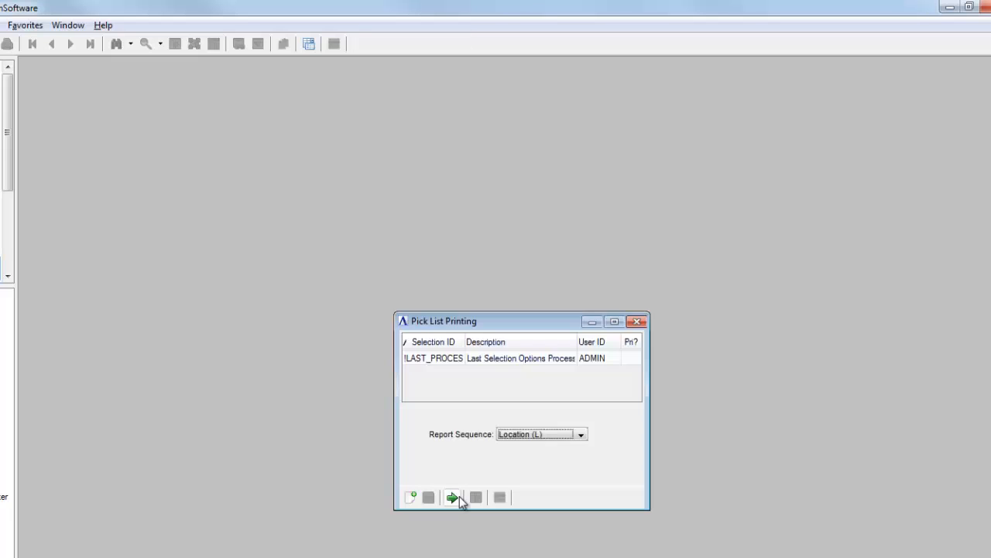
Print the pick list in Location sequence, review its preview at 150% zoom, and confirm that it printed correctly.
left_click(459, 496)
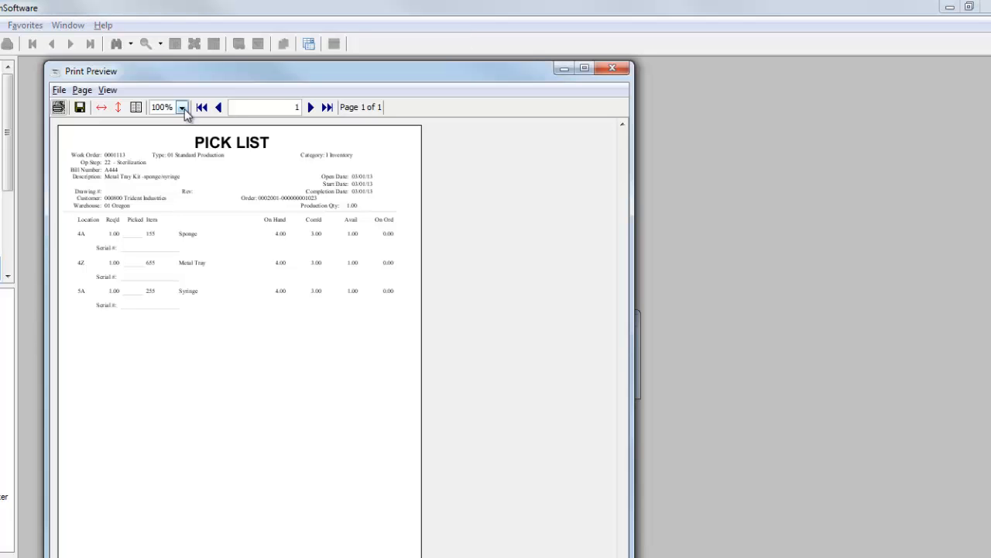
left_click(182, 107)
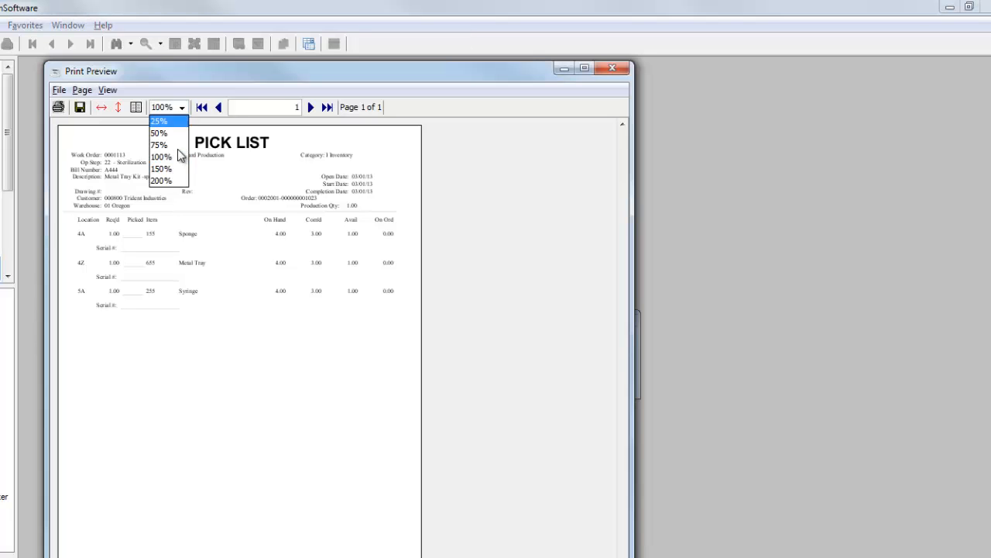
left_click(175, 167)
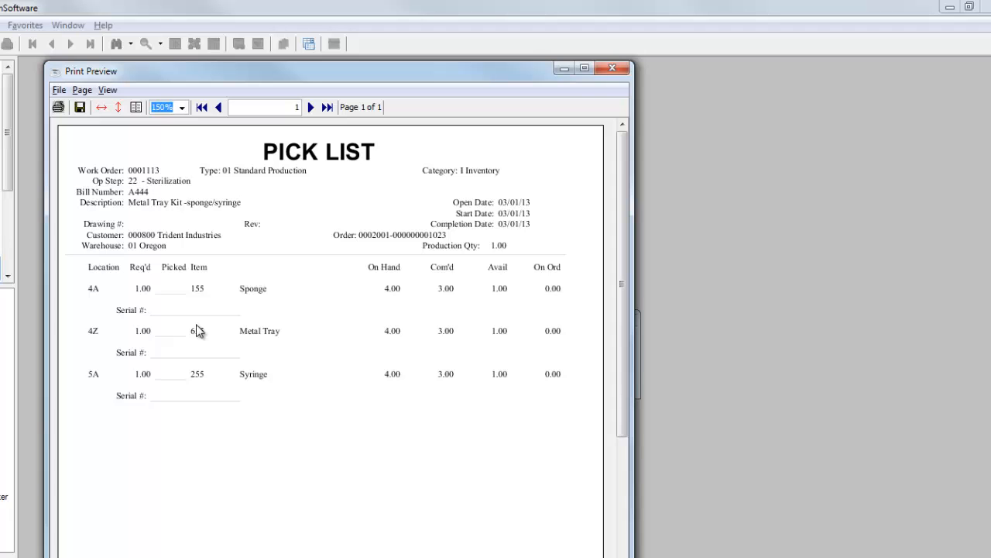
left_click(612, 68)
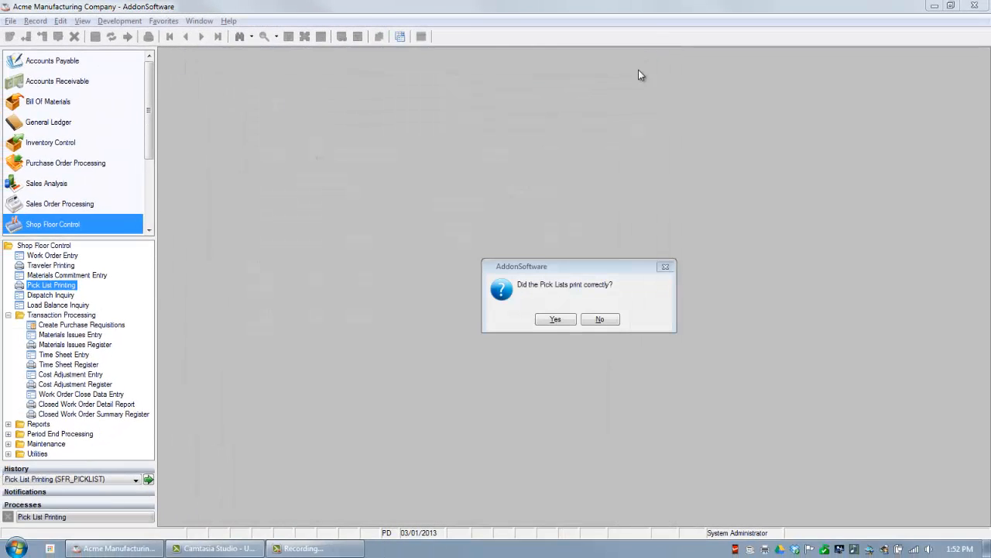
left_click(568, 324)
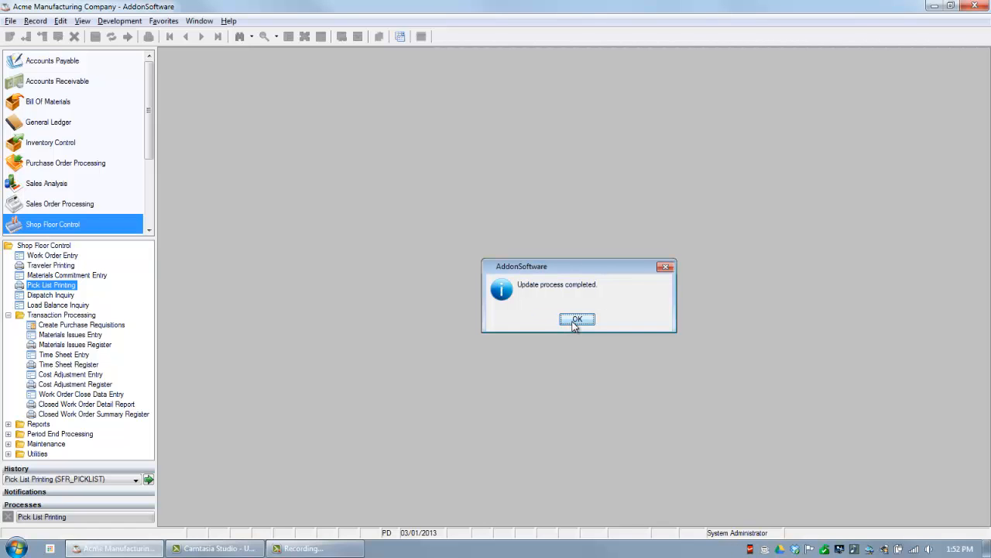
left_click(575, 323)
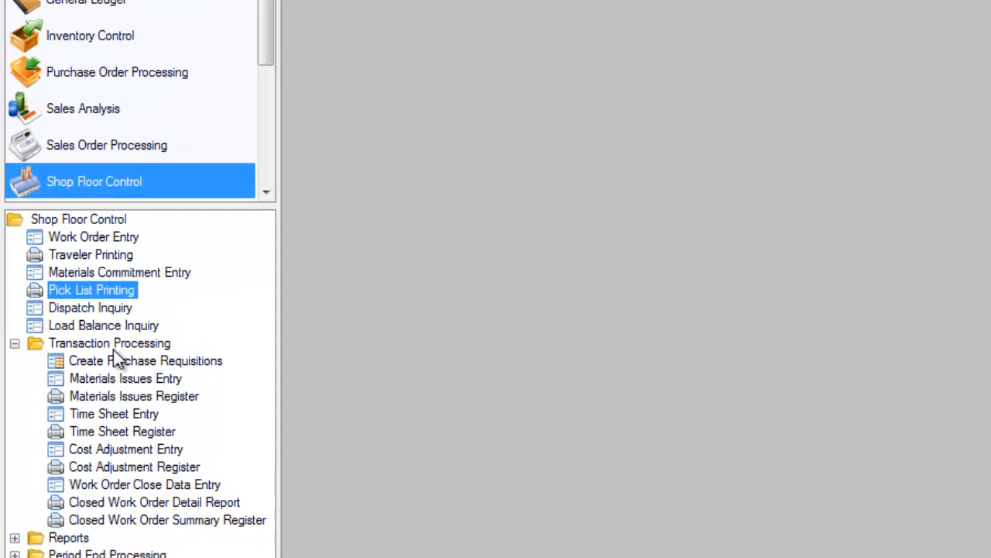
Start a Materials Issues Entry for the released A444 work order, issued 03/01/2013, and mark the order as pulled complete.
left_click(130, 379)
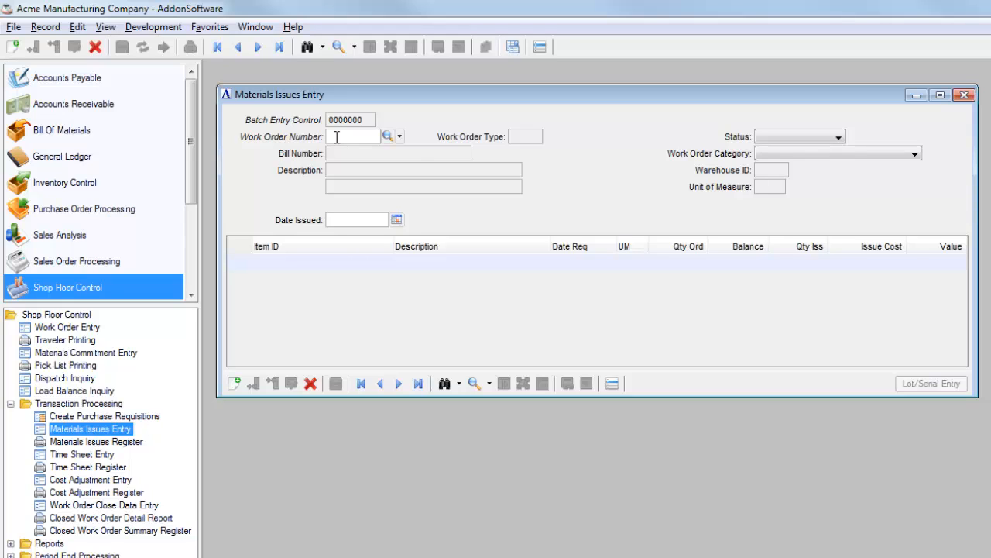
type("0001113")
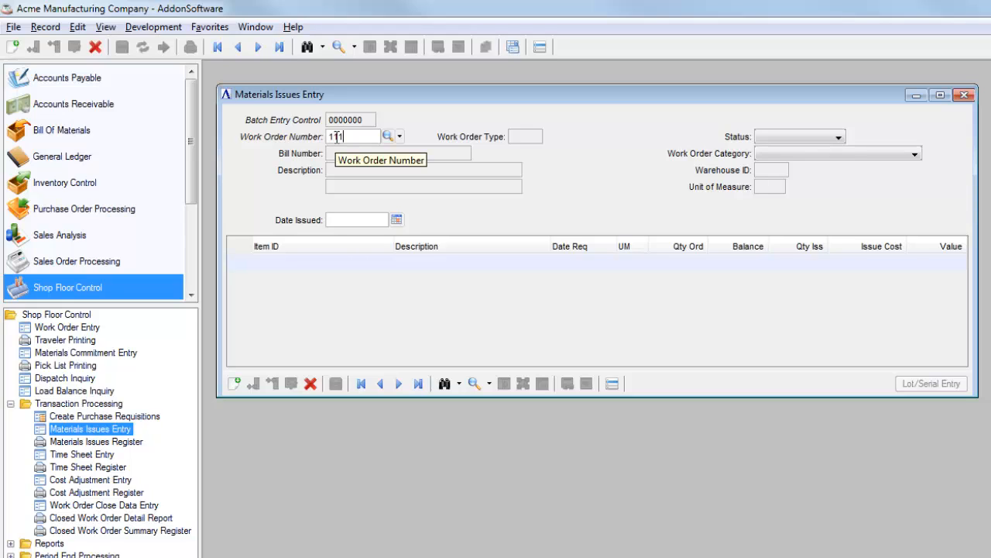
key("Tab")
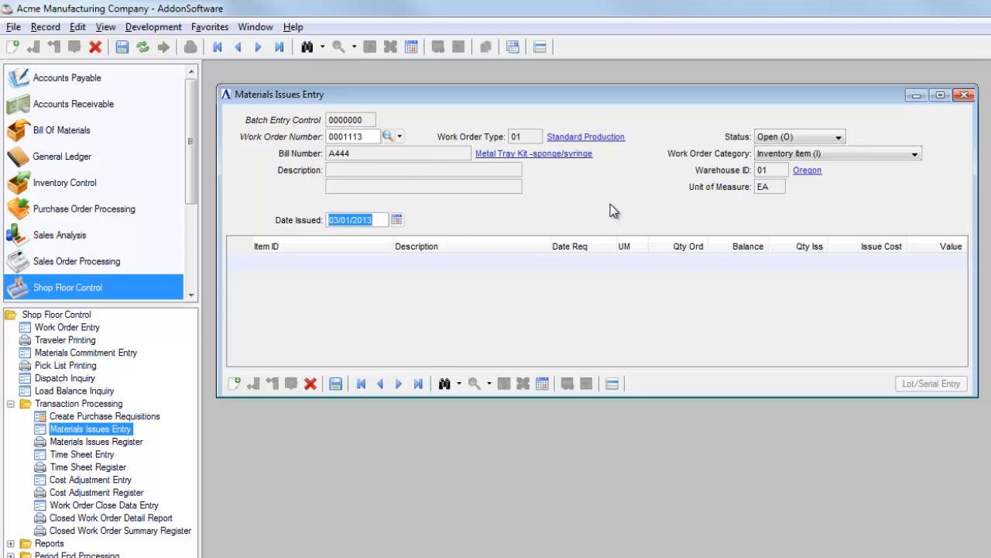
key("Tab")
key("Tab")
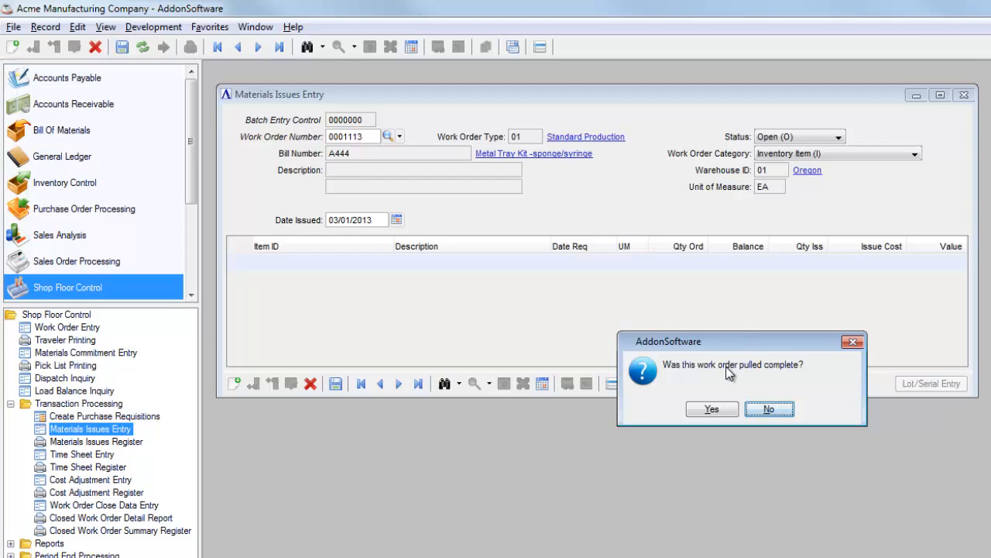
left_click(718, 410)
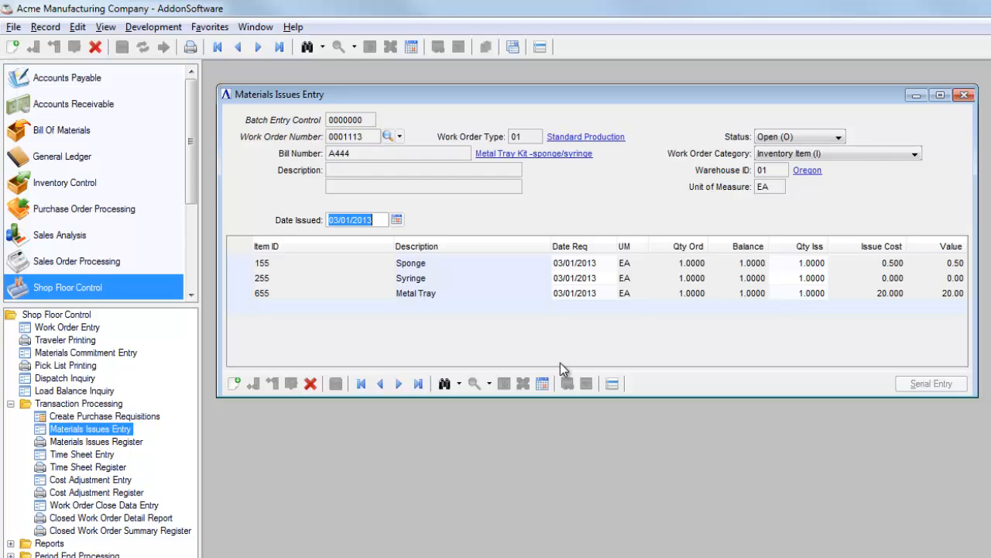
Assign open serial number 5C to the issued Sponge, item 155, using the serial lookup, and close the serialized issues.
left_click(325, 263)
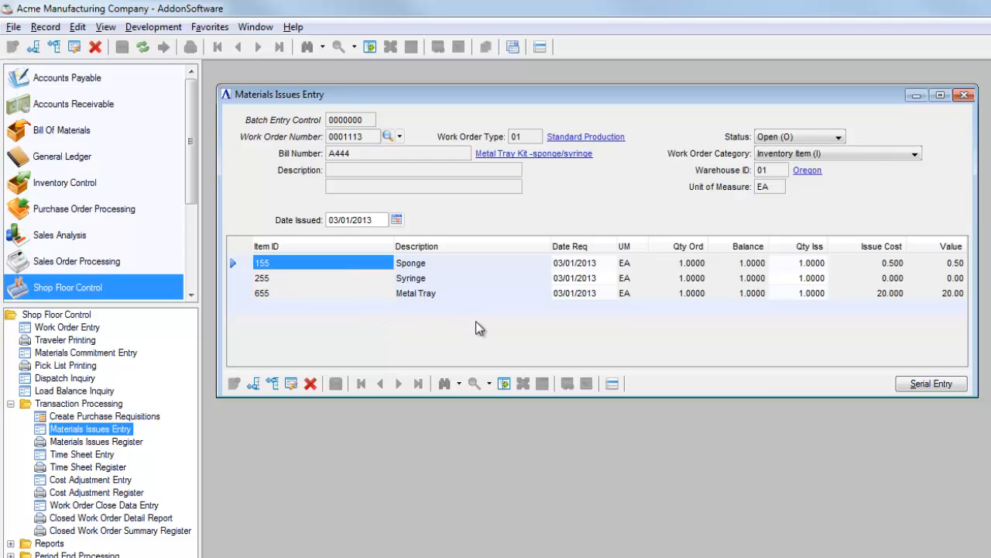
left_click(927, 391)
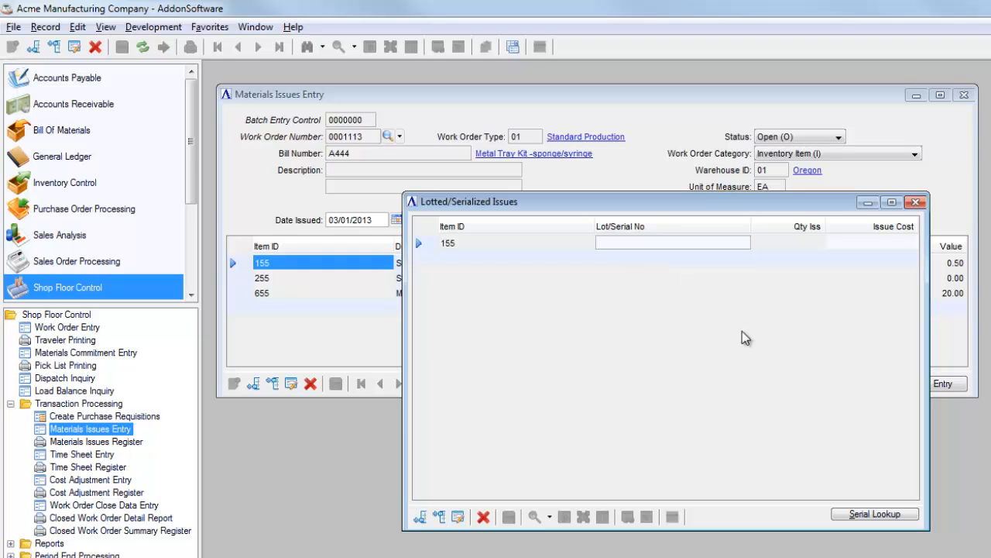
left_click(866, 516)
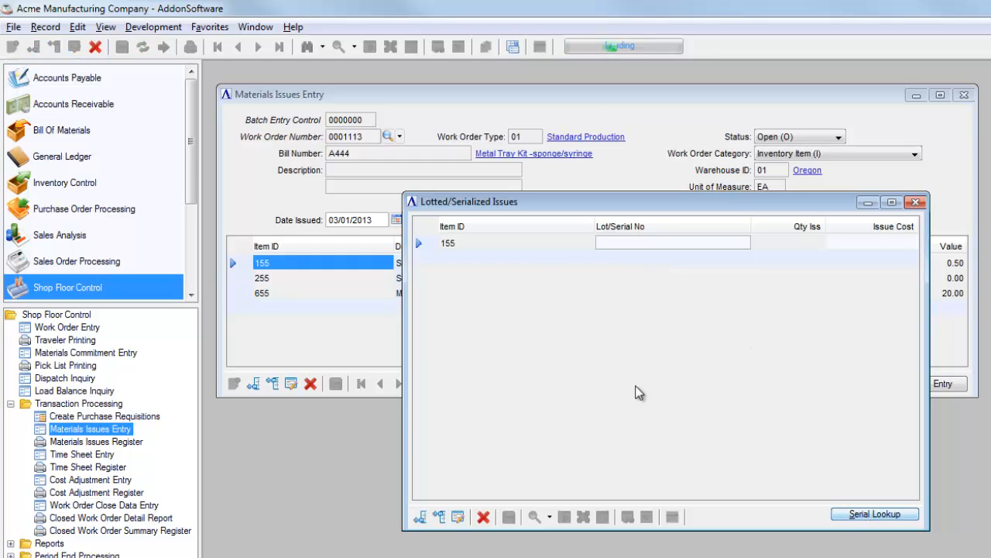
left_click(387, 346)
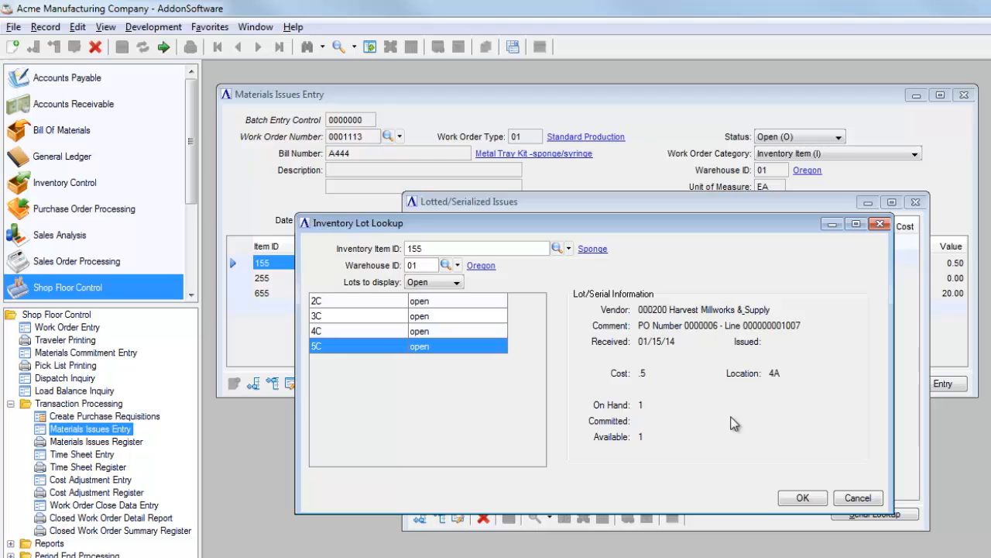
left_click(802, 498)
left_click(509, 517)
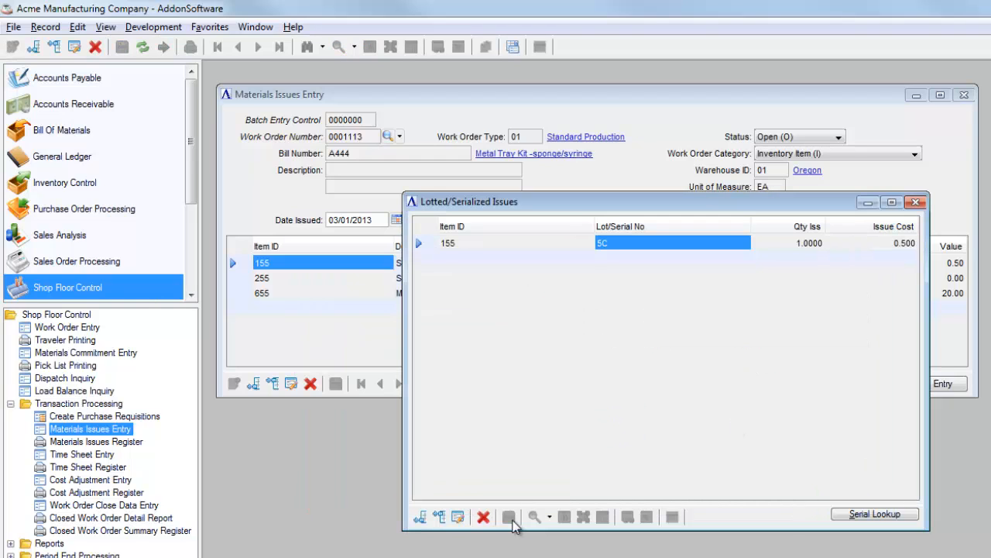
left_click(915, 202)
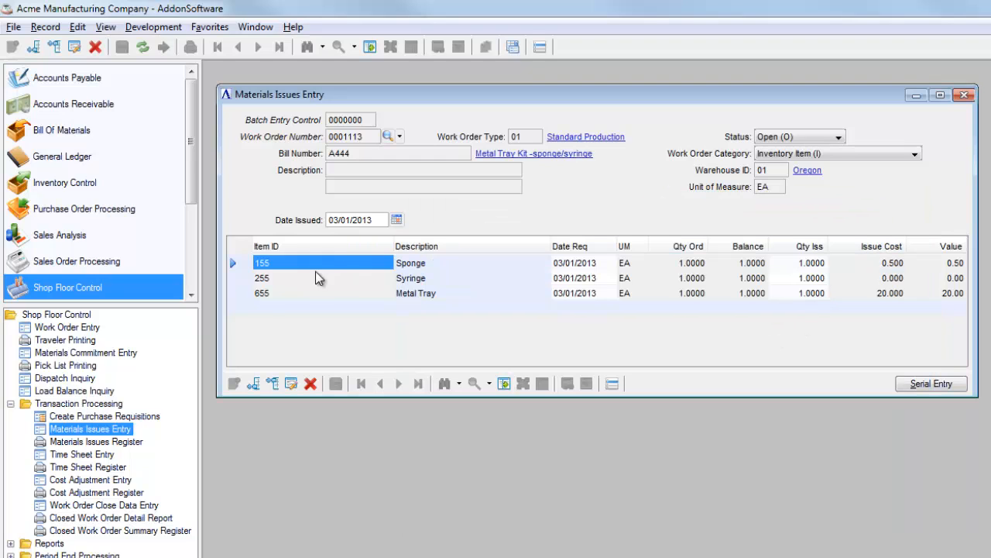
Close the materials issues entry and run the Materials Issues Register, leaving its report without saving the suggested PDF.
left_click(306, 293)
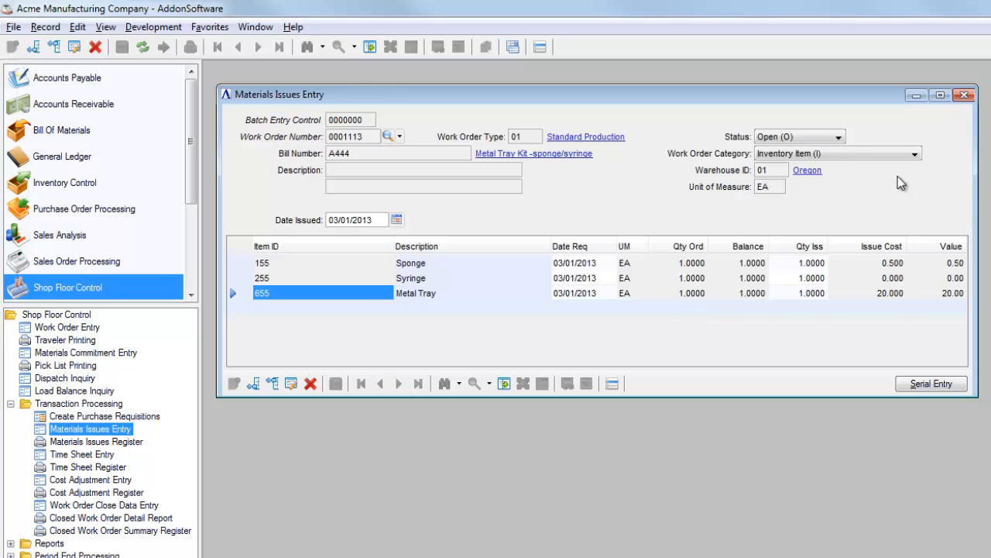
left_click(965, 94)
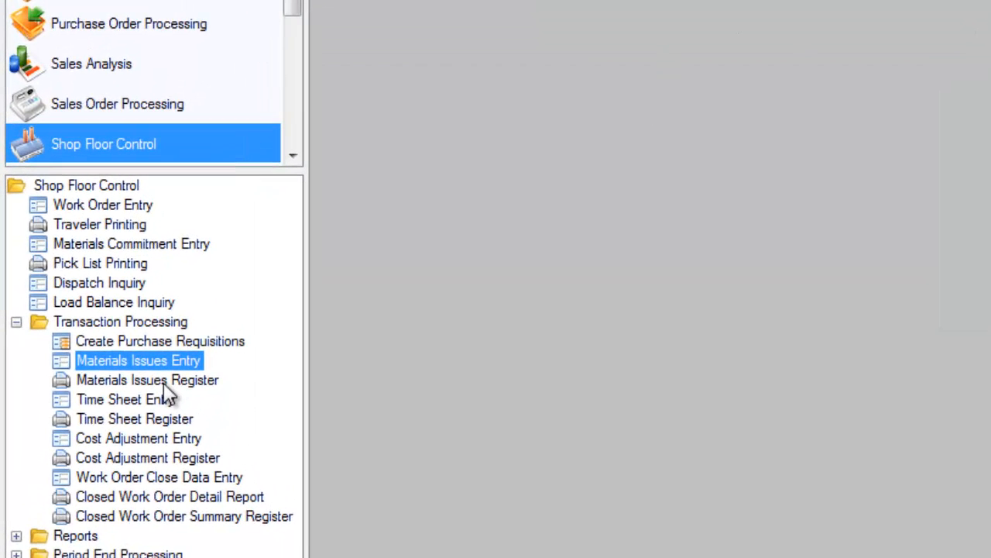
double_click(147, 379)
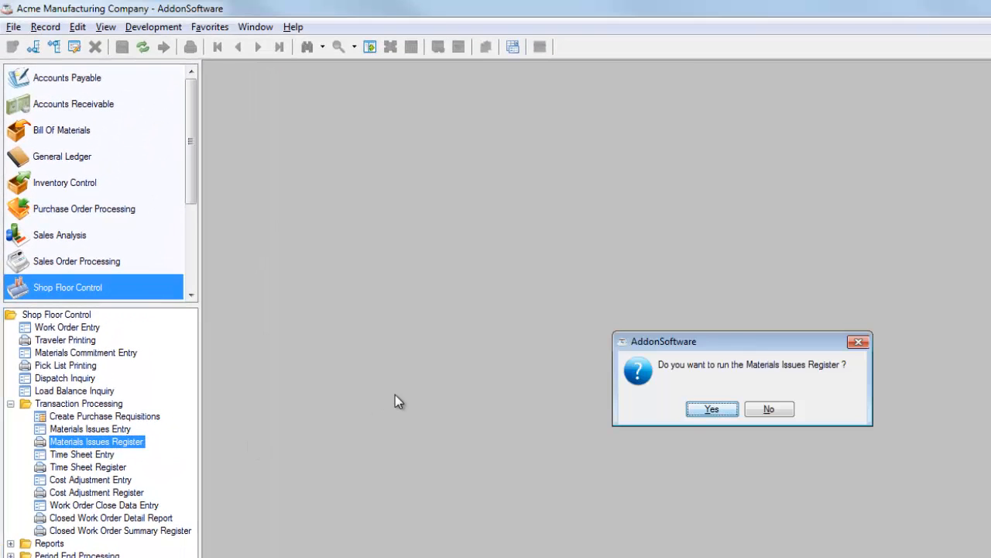
left_click(713, 410)
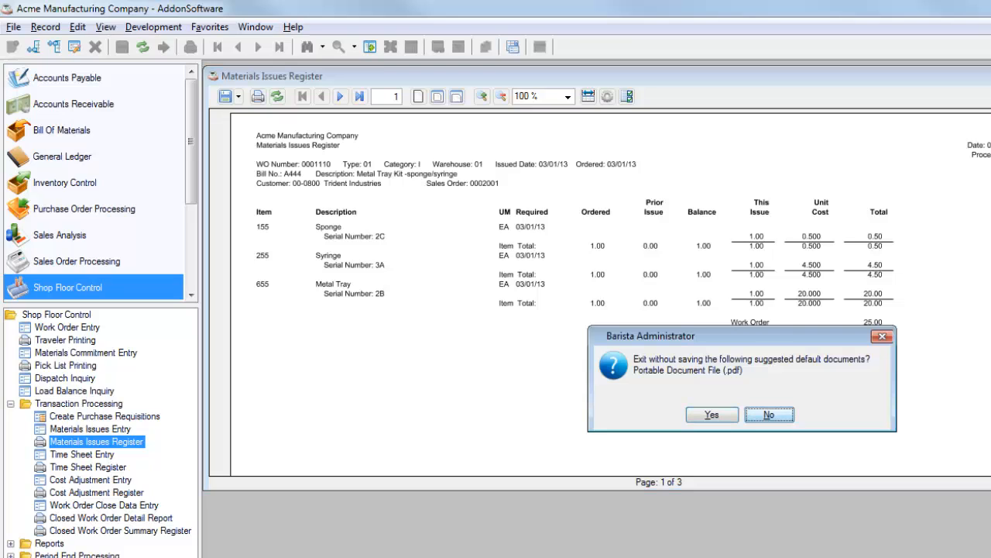
left_click(706, 415)
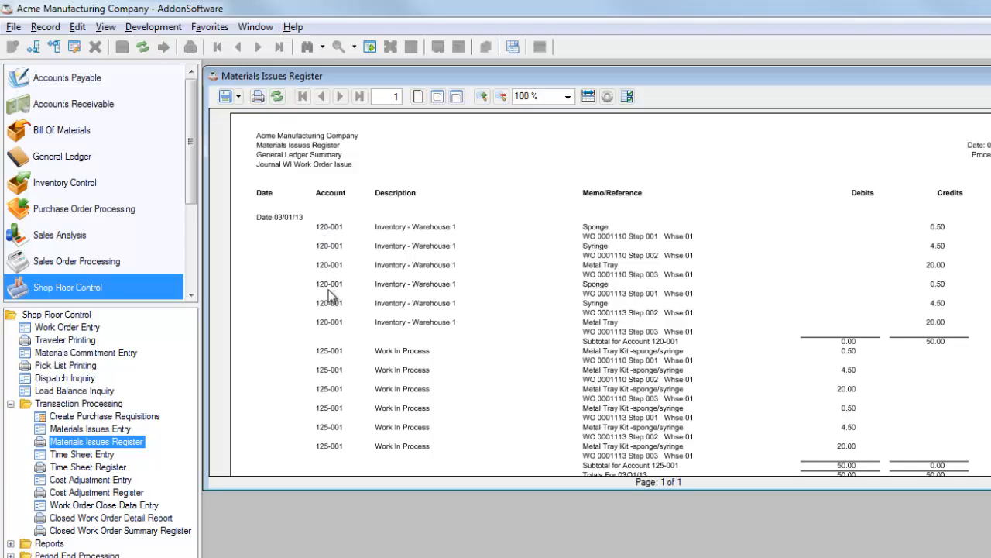
Close the register's General Ledger summary and run the Materials Issues Register update.
key("Escape")
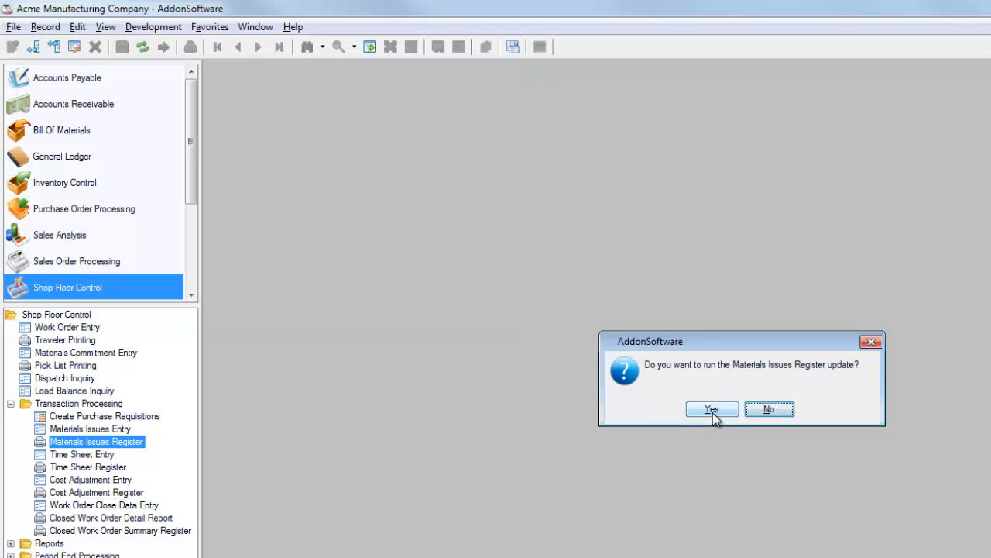
left_click(713, 413)
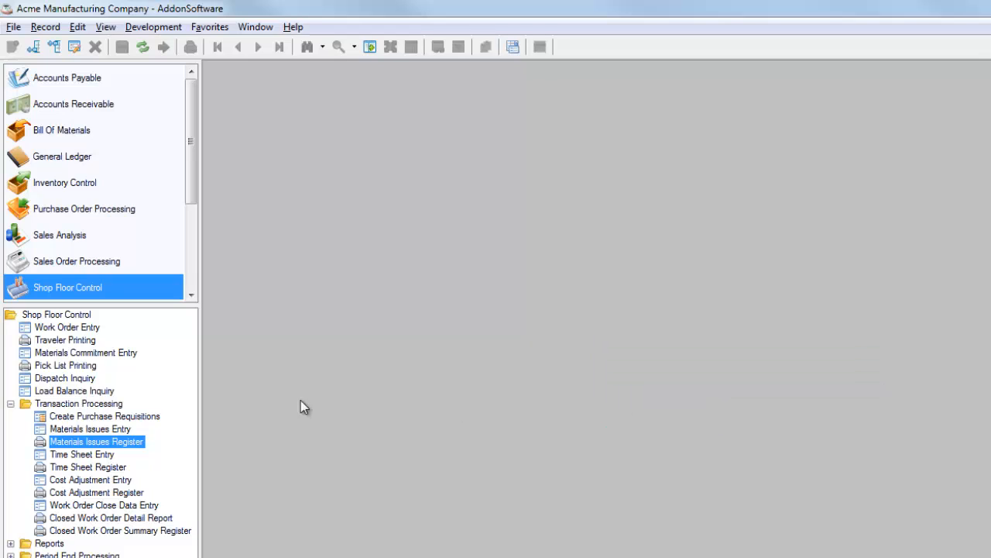
left_click(744, 409)
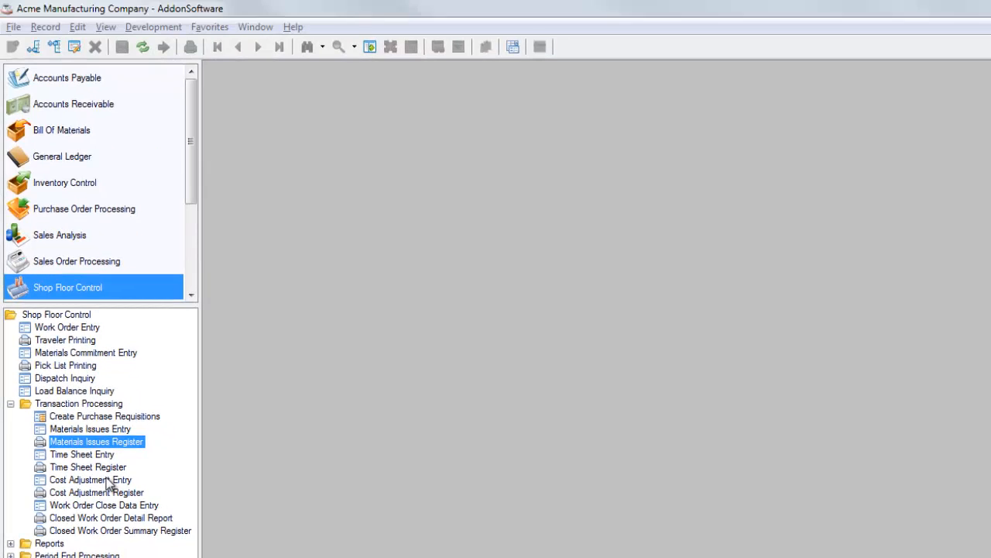
Start a Work Order Close Data Entry for the A444 work order with issued materials, and agree to close the order dated 03/01/2013.
double_click(110, 505)
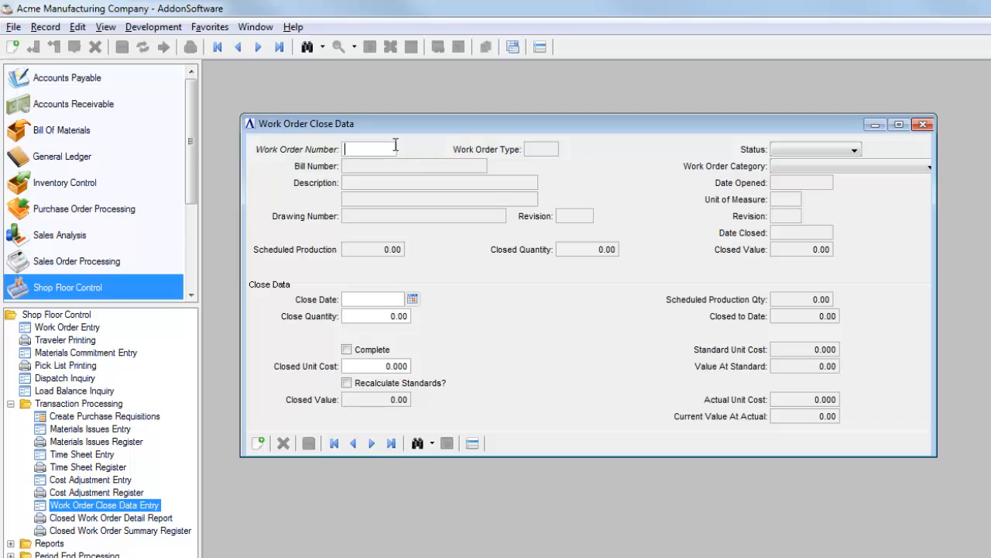
type("1113")
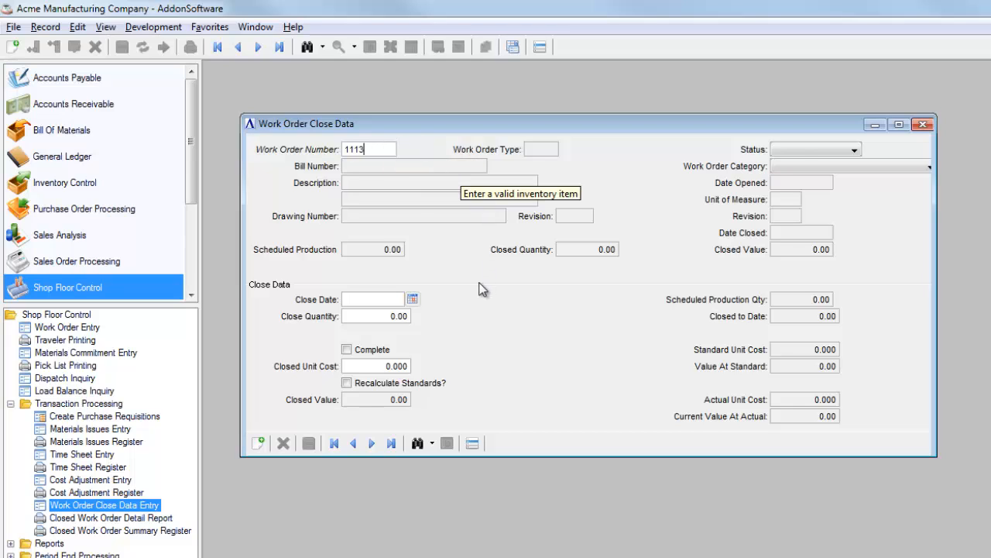
key("Tab")
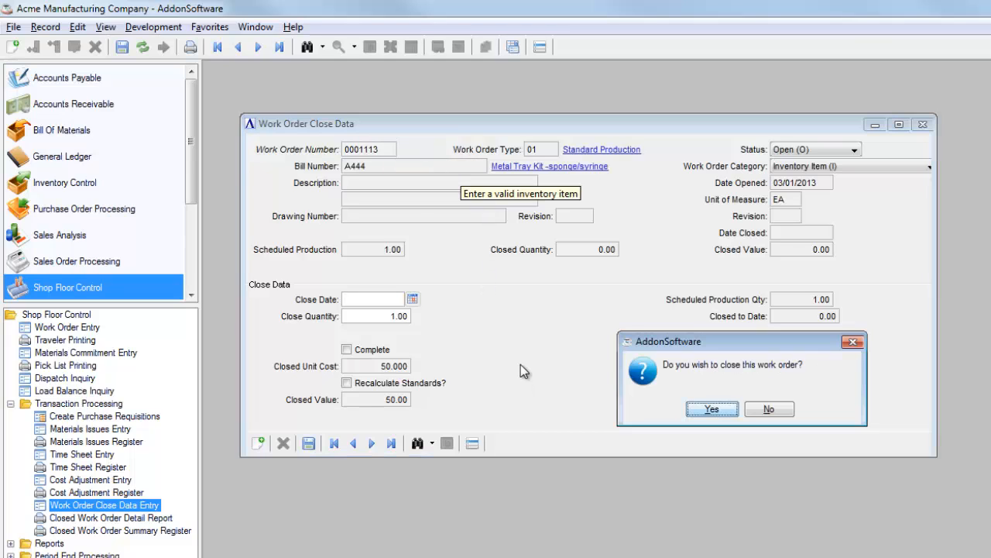
left_click(712, 409)
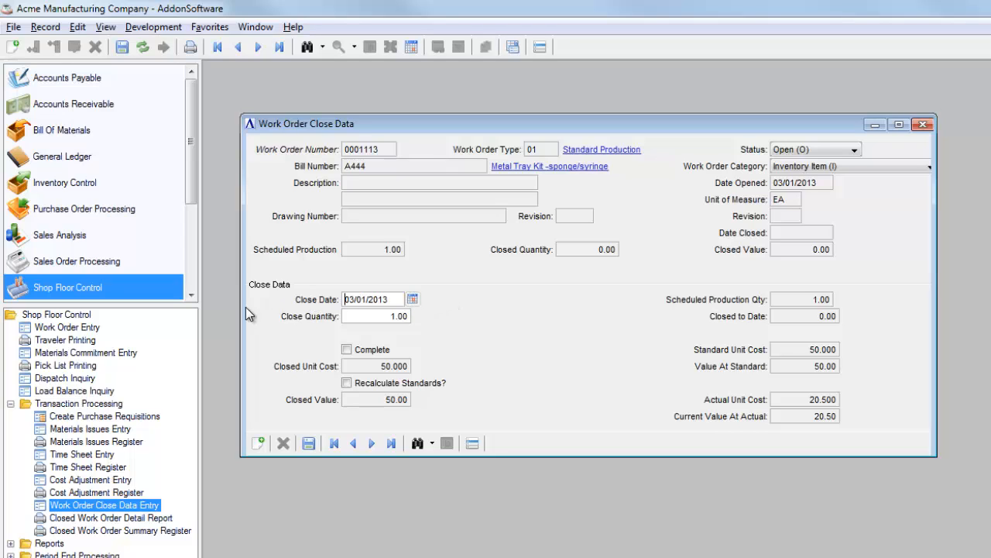
Save the close data as complete for a quantity of 1.00, and enter serial number 256 for the finished kit.
left_click(377, 321)
left_click(309, 444)
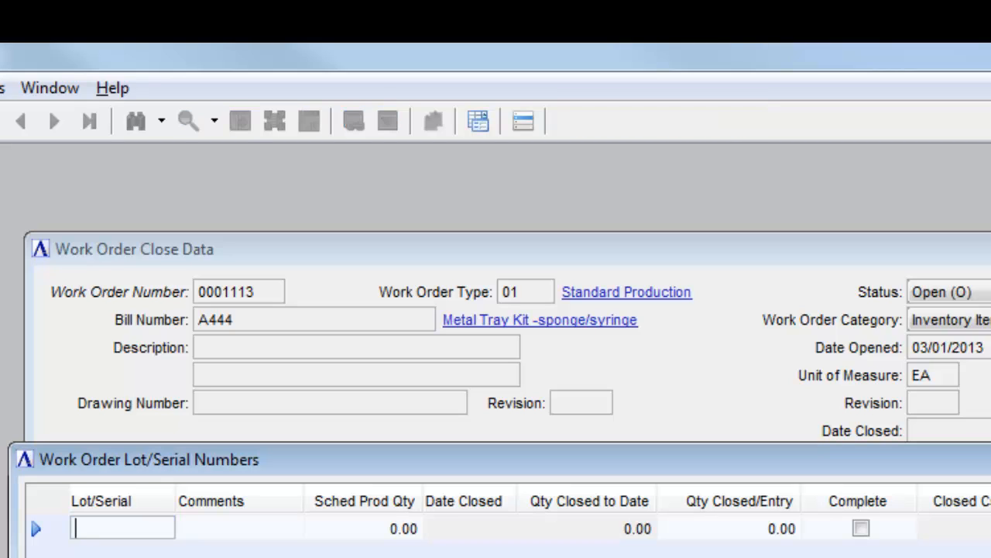
type("256")
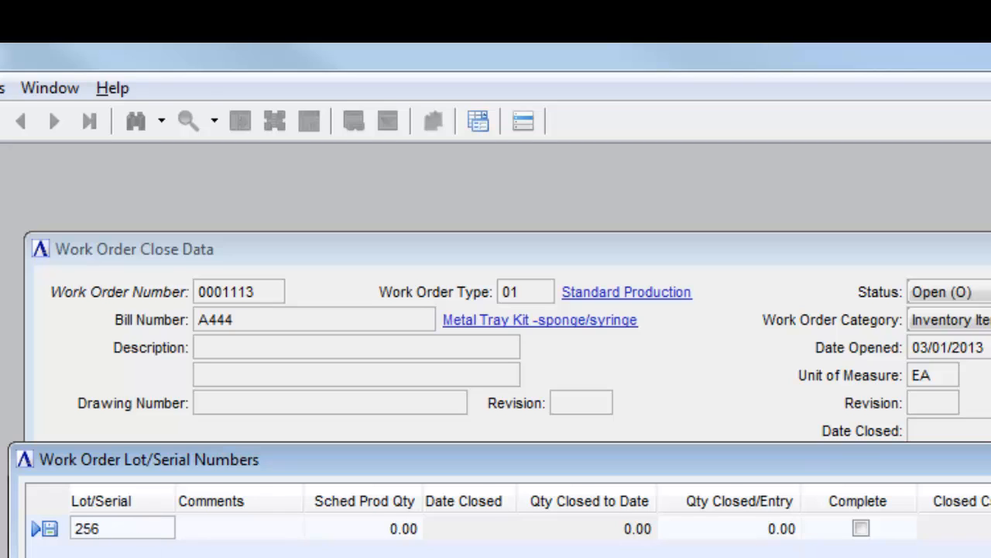
left_click(261, 547)
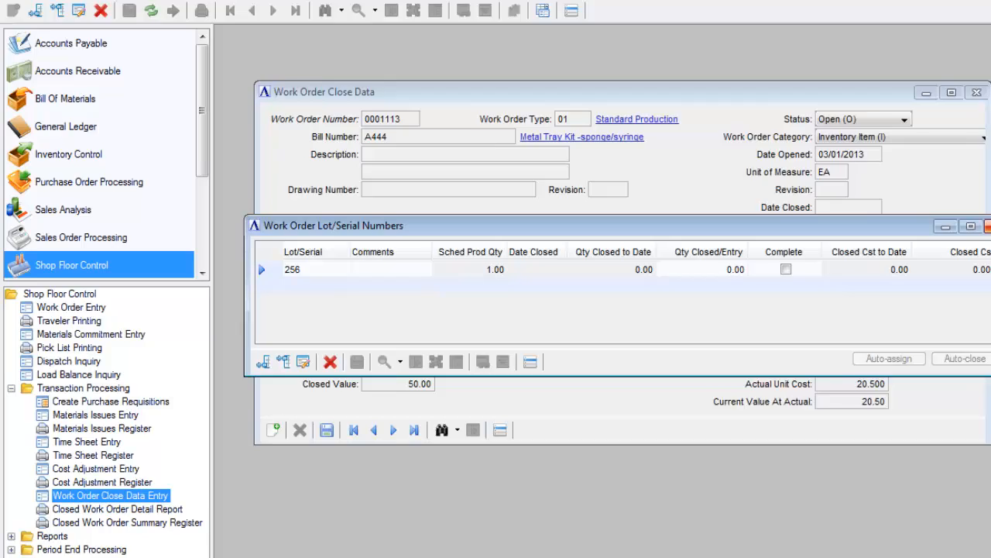
left_click(944, 269)
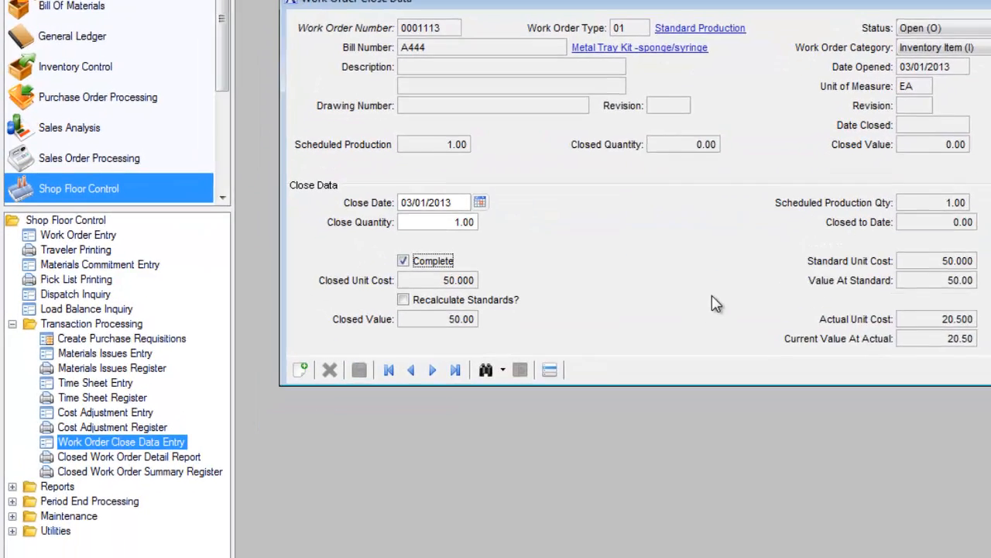